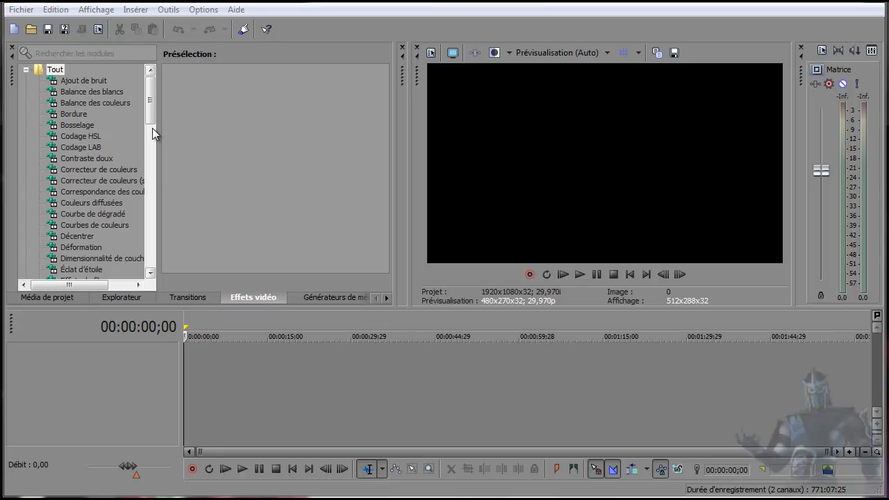
Switch to the Windows Explorer video library and examine the details of Sans titre and the properties of Faune
mouse_move(151, 120)
mouse_down()
mouse_move(144, 267)
mouse_move(137, 164)
mouse_move(146, 110)
mouse_up()
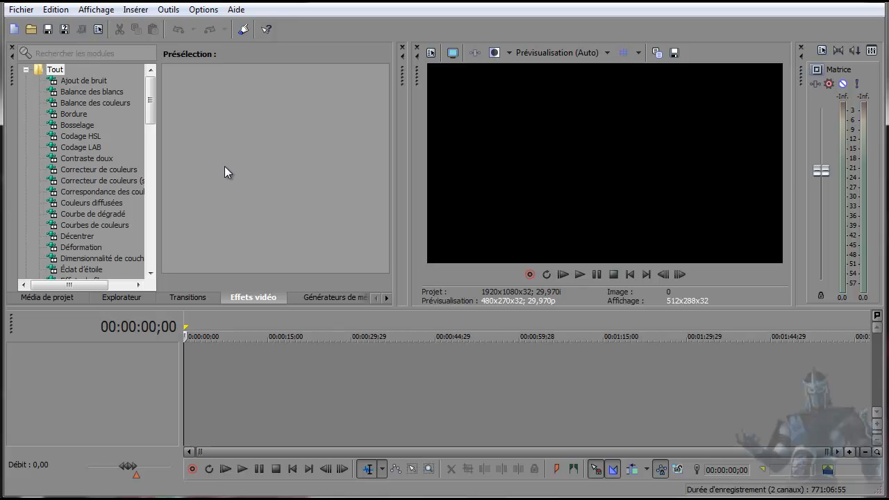
key(alt+Tab)
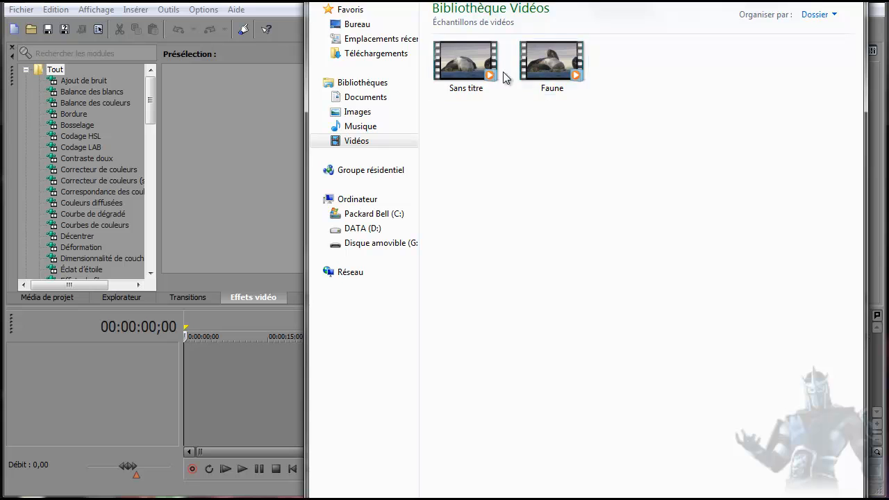
click(459, 67)
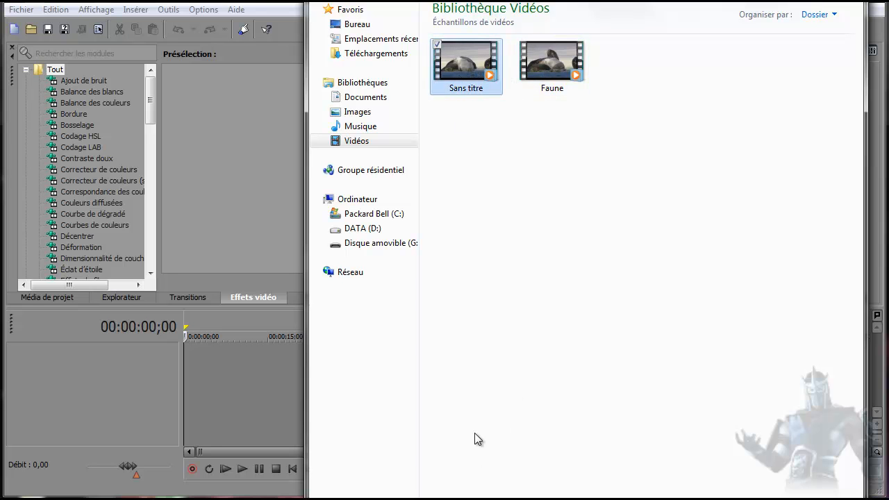
drag(454, 499, 454, 475)
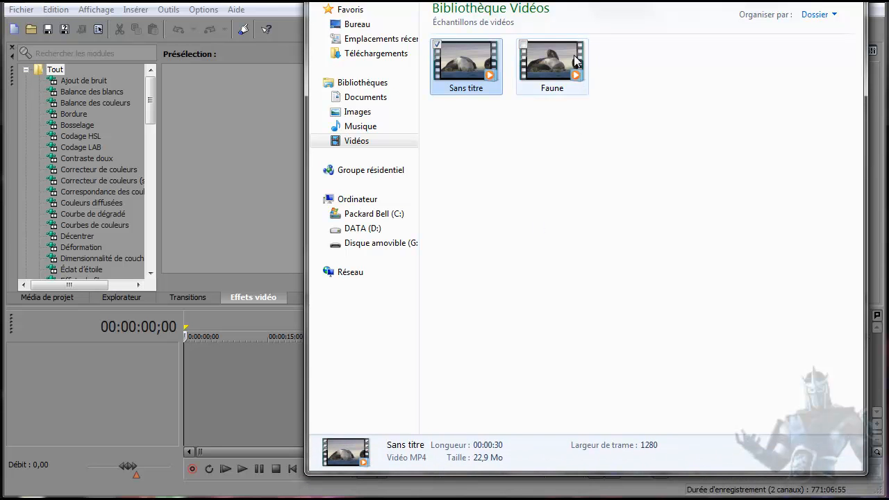
click(552, 66)
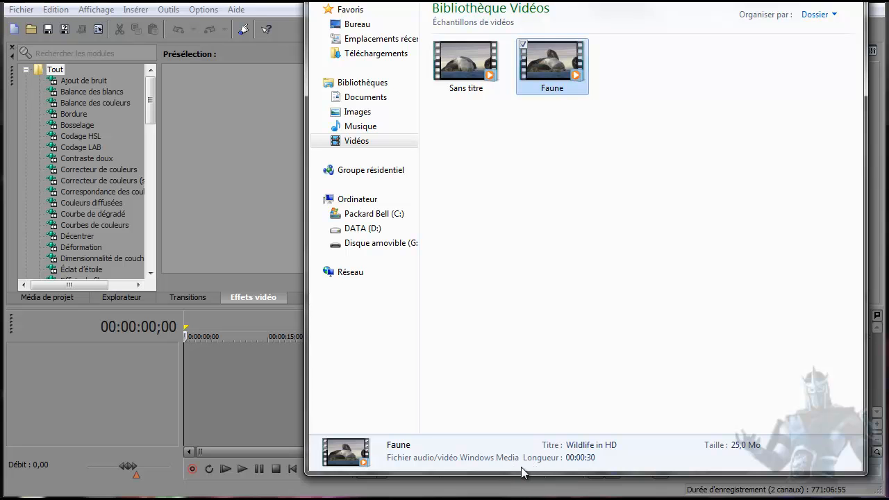
right_click(540, 68)
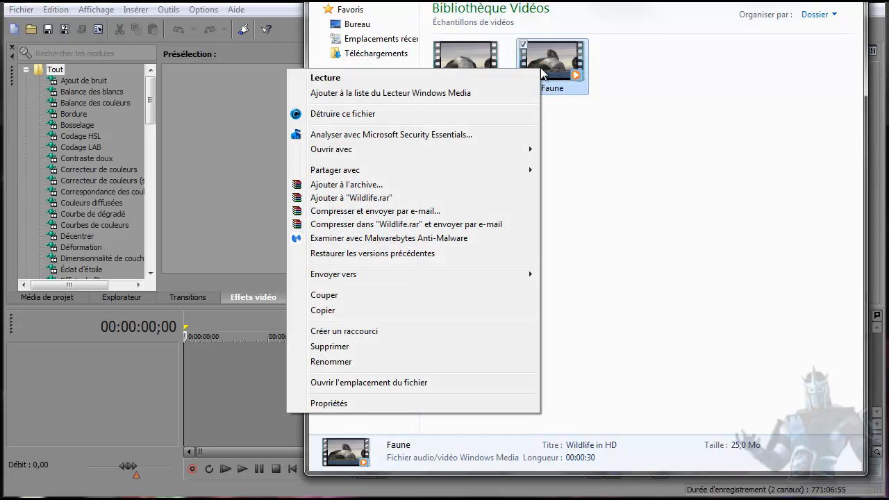
click(362, 401)
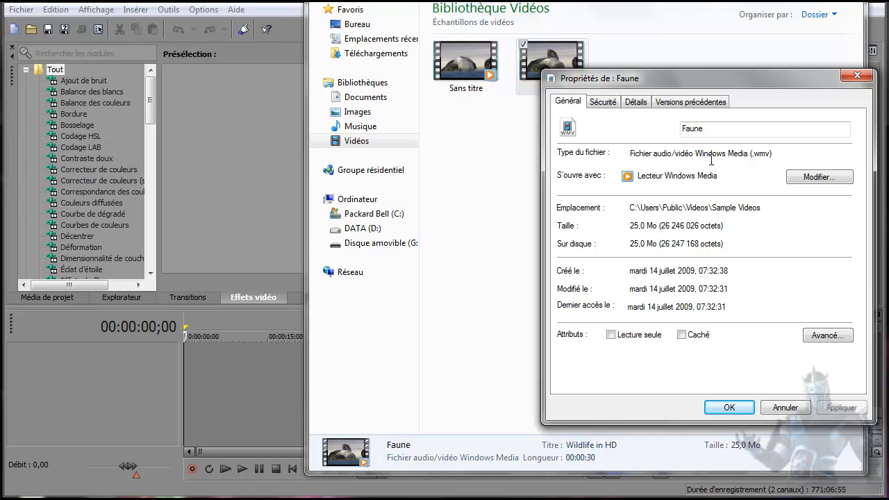
click(859, 77)
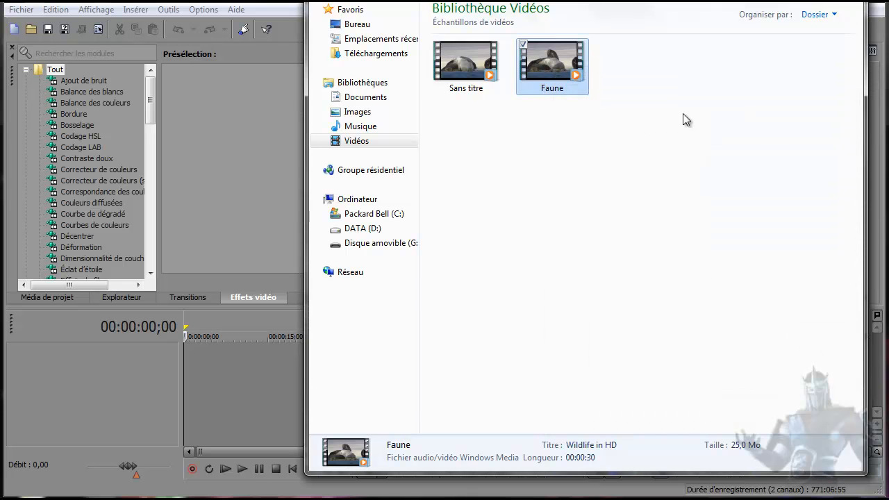
Add the Sans titre video from the library to the very beginning of the empty timeline
click(469, 69)
drag(468, 69, 238, 314)
drag(197, 352, 207, 362)
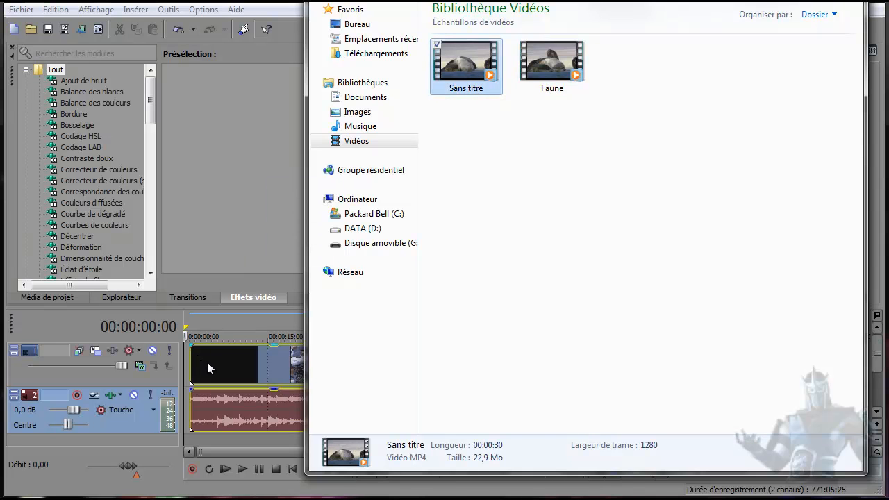
click(198, 362)
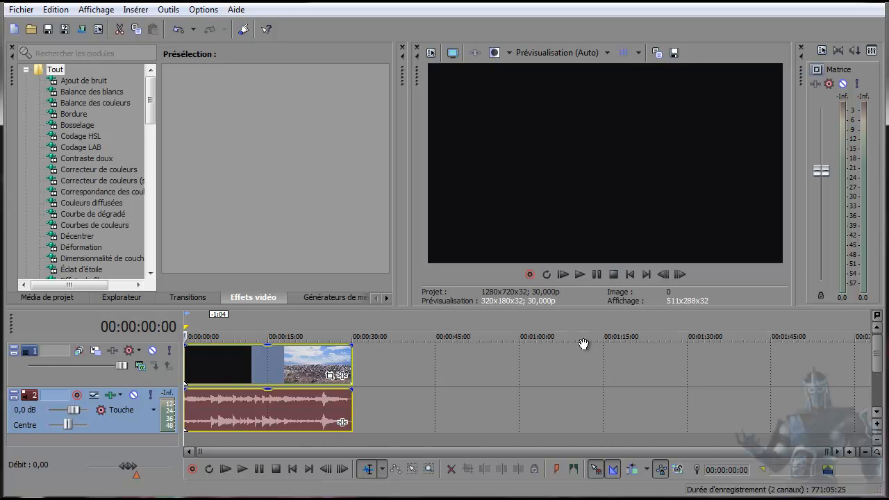
Play the clip and lower the audio track's volume to -17.7 dB
click(580, 274)
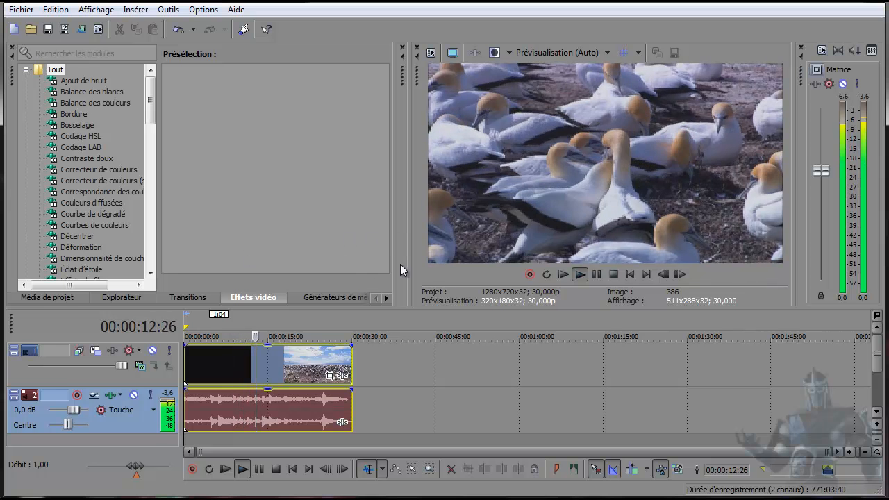
mouse_move(74, 409)
mouse_down()
mouse_move(63, 411)
mouse_move(83, 414)
mouse_move(61, 414)
mouse_up()
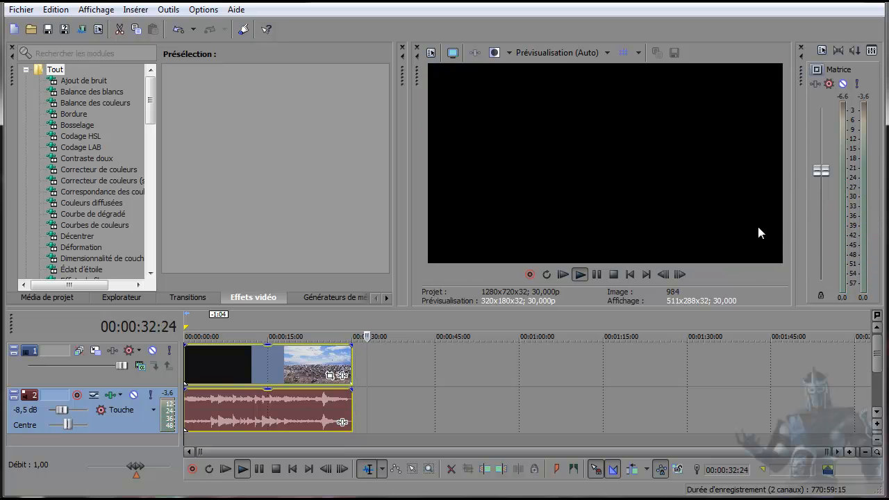
click(629, 274)
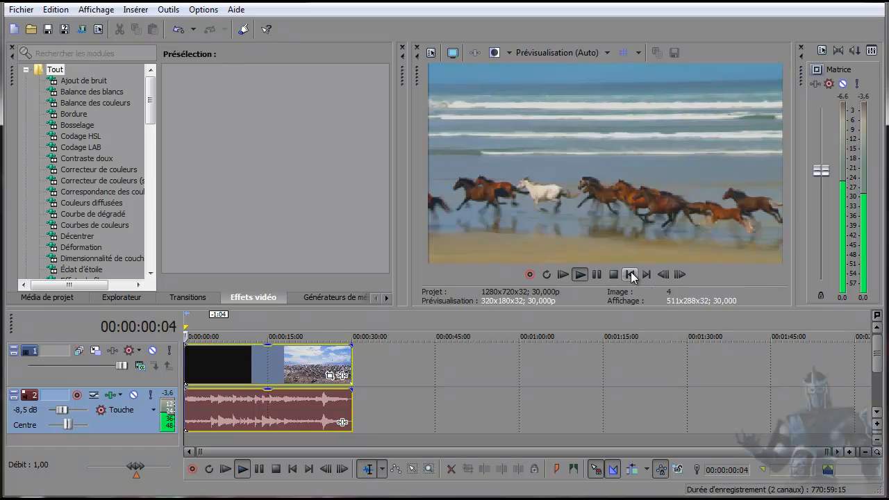
click(595, 275)
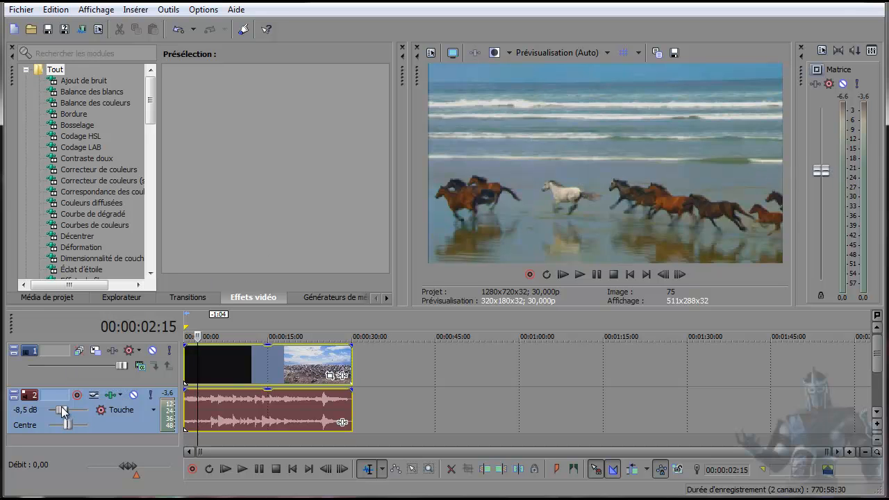
click(578, 274)
drag(62, 411, 59, 409)
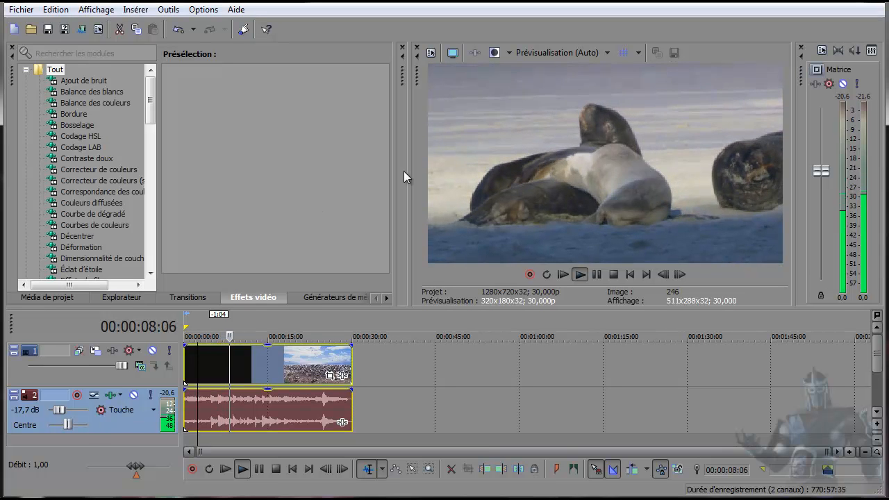
click(614, 275)
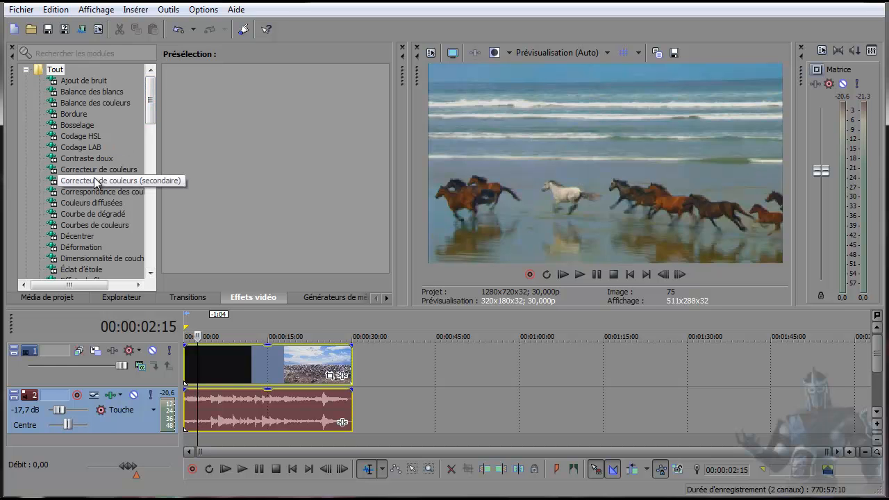
Apply the Objectif 35 mm preset of the Halo video effect to the whole clip and preview it
scroll(95, 182, down, 2)
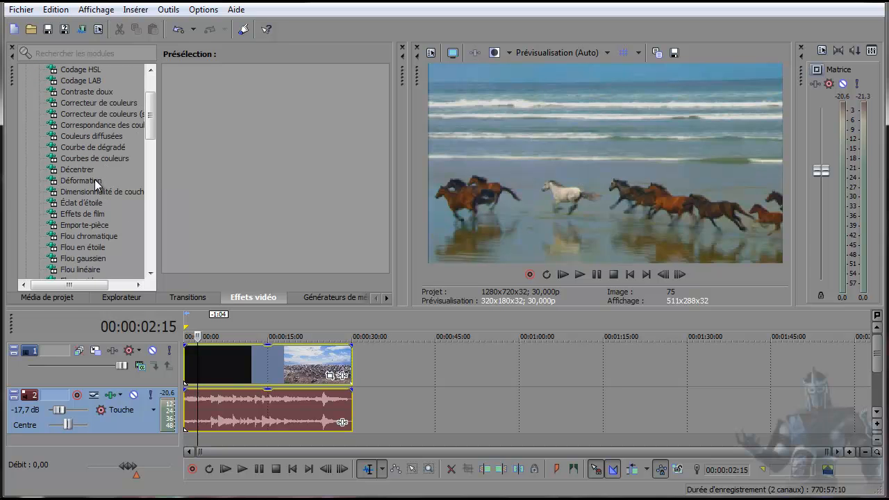
scroll(96, 184, down, 2)
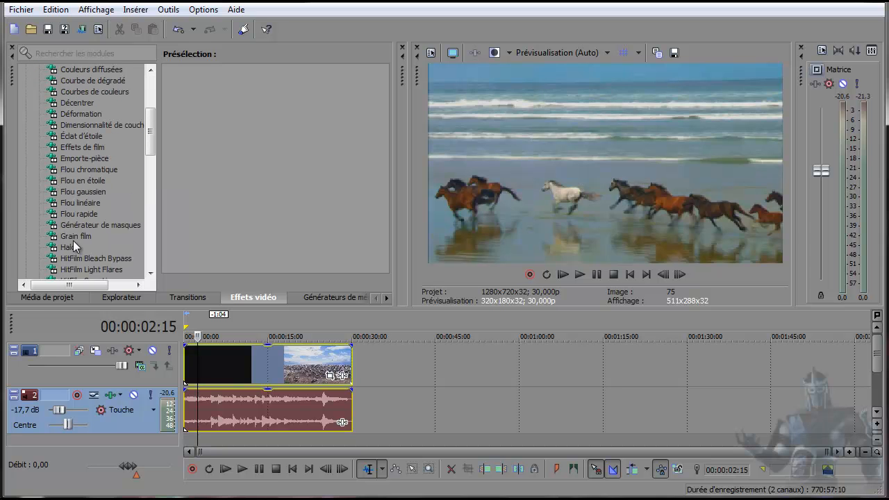
click(69, 248)
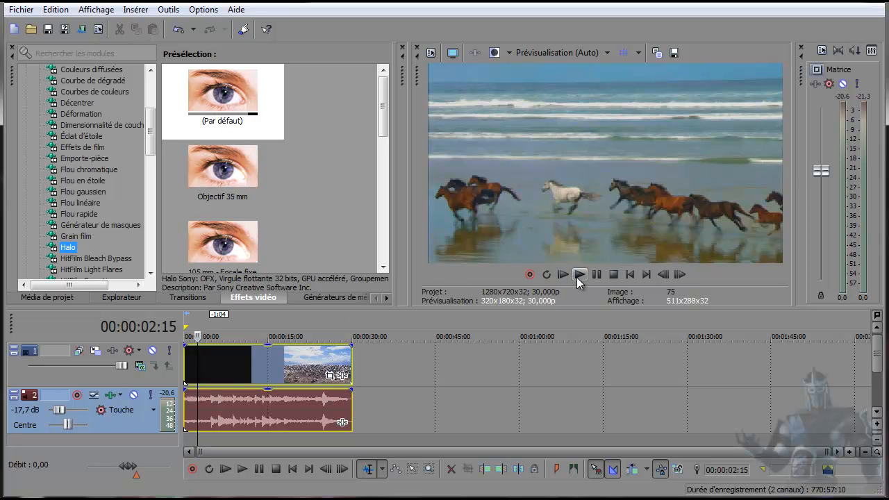
click(611, 275)
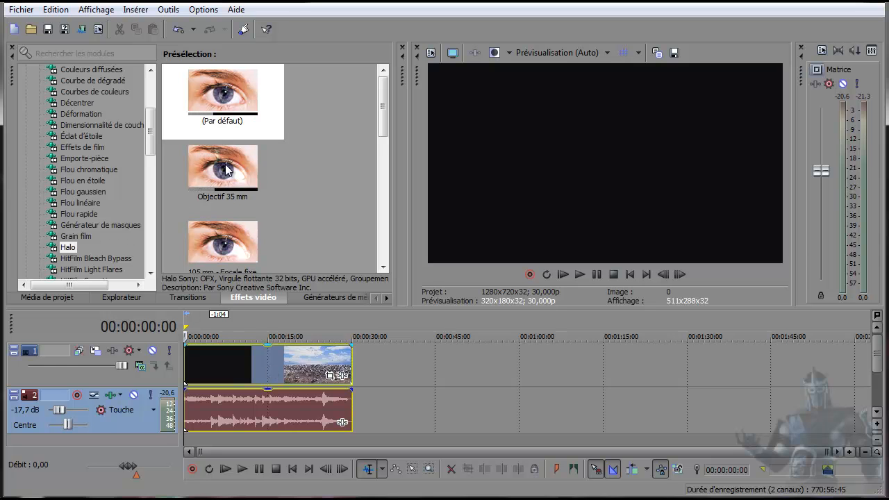
drag(224, 169, 215, 371)
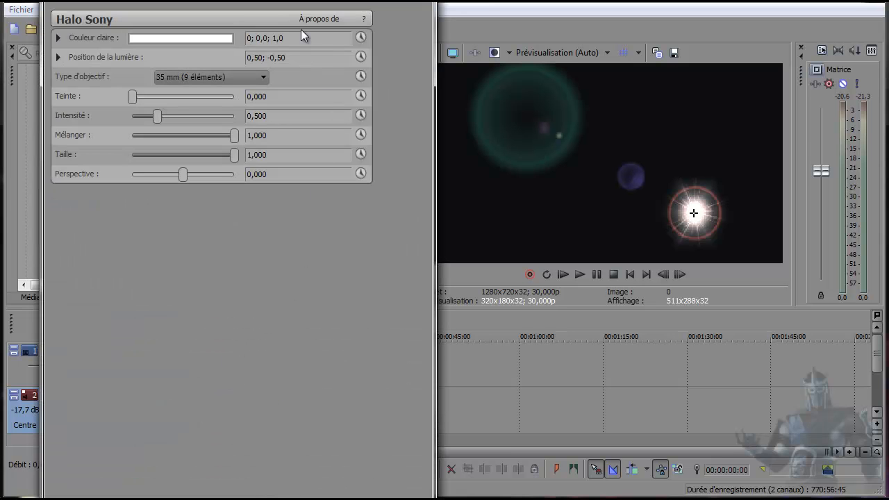
drag(267, 1, 208, 498)
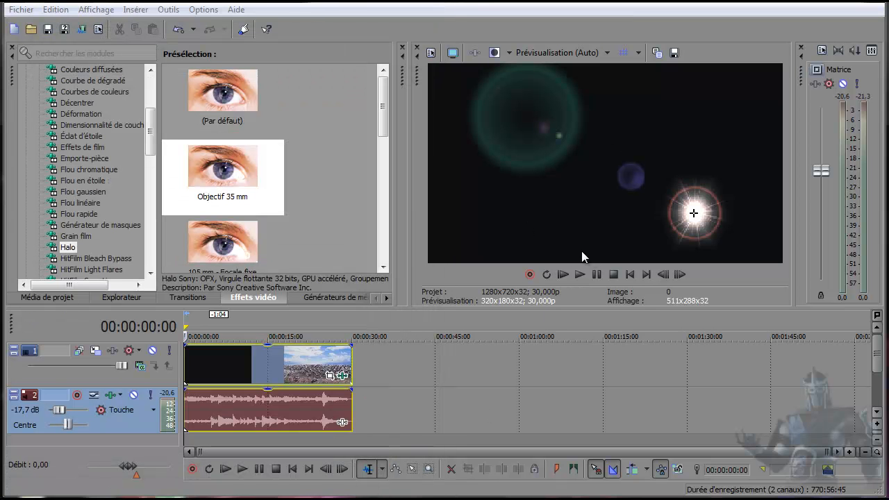
click(579, 275)
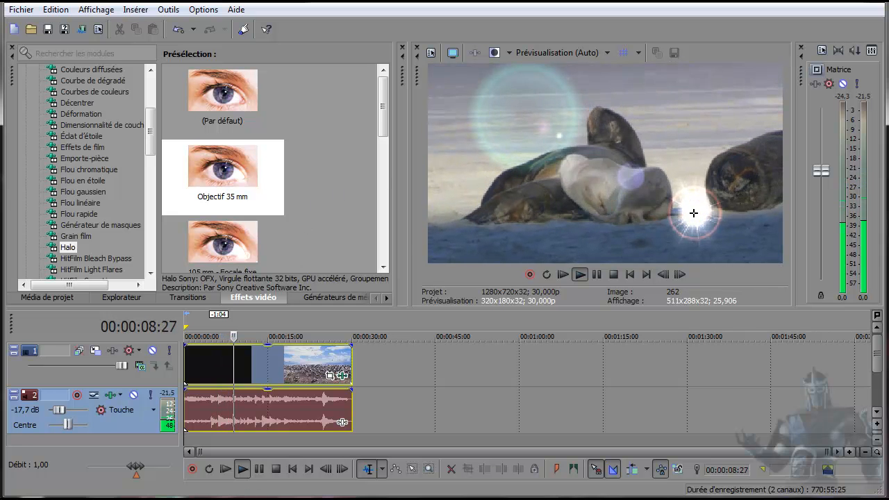
click(614, 274)
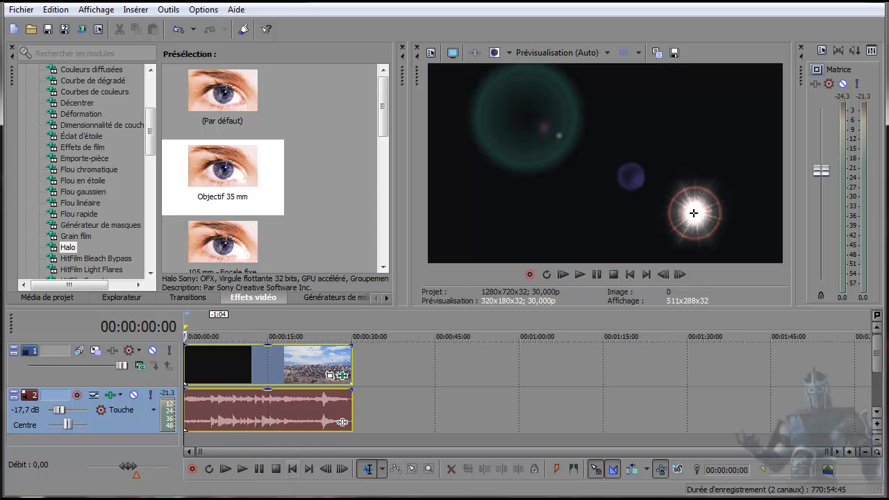
Remove the Halo effect from the clip's effect chain and close the event effects window
drag(278, 498, 262, 34)
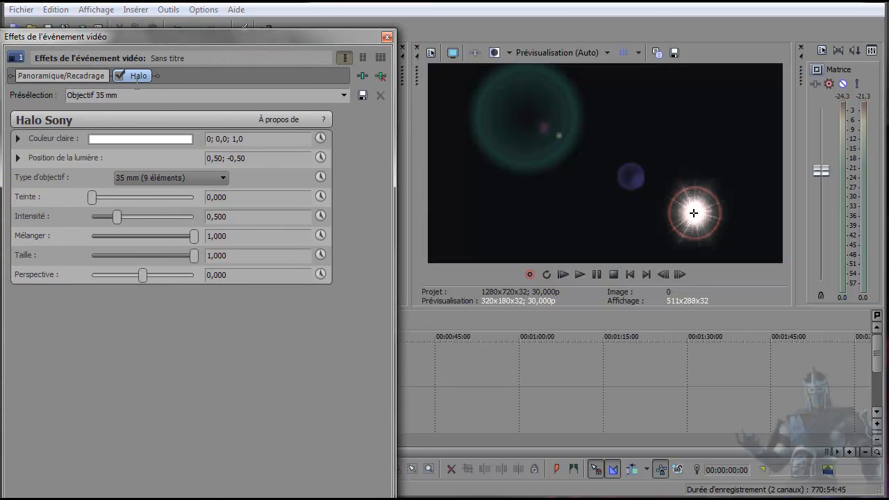
click(380, 75)
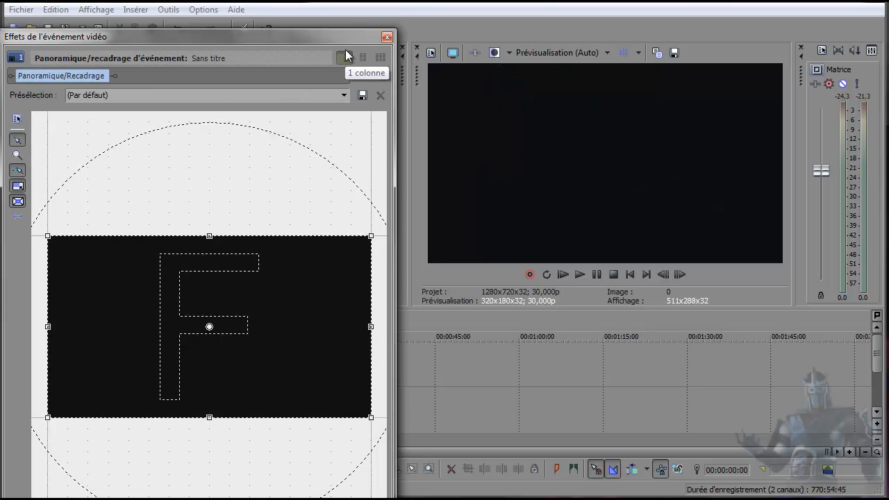
click(387, 37)
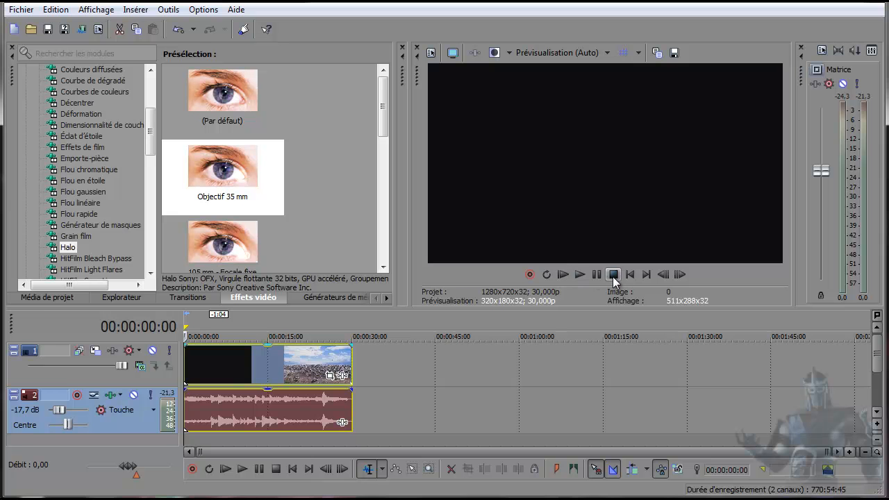
Split the video and its audio at 00:00:04:04, just before the shot changes from the running horses to the birds
click(580, 274)
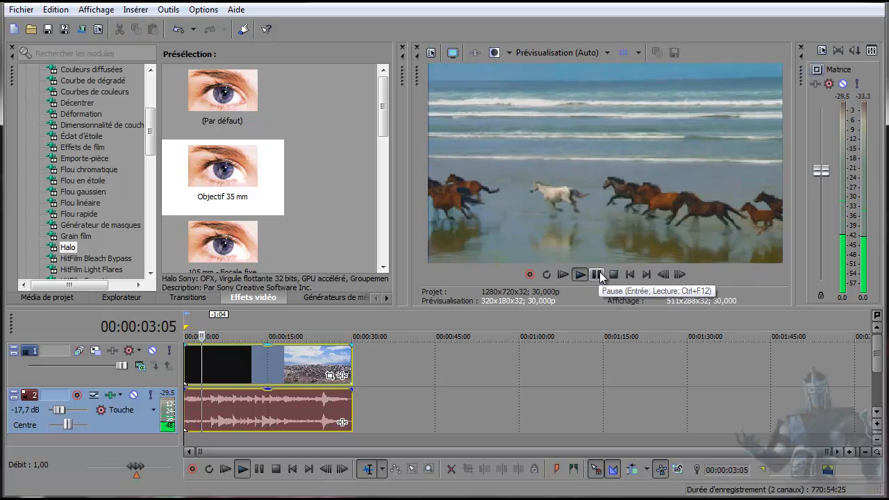
click(599, 275)
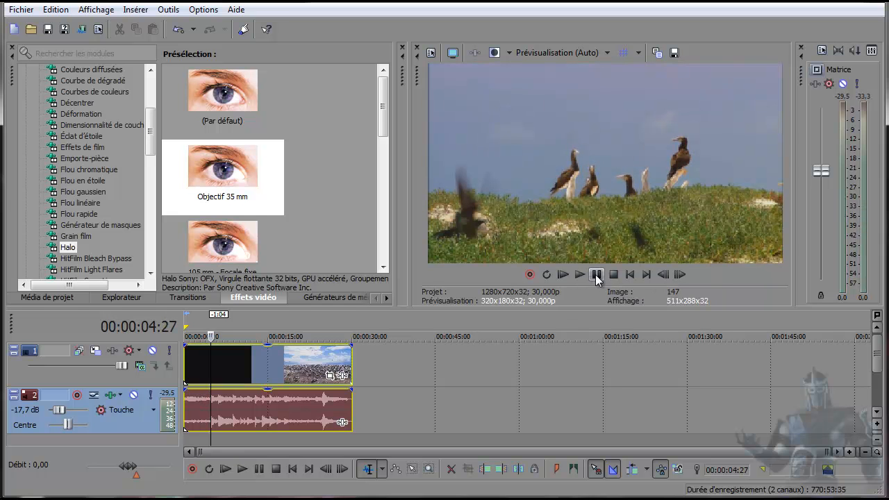
click(663, 276)
click(662, 277)
click(663, 277)
click(663, 276)
click(663, 275)
click(663, 275)
click(663, 275)
click(663, 275)
click(663, 275)
click(663, 275)
click(663, 275)
click(663, 275)
click(663, 275)
click(663, 275)
click(663, 275)
click(663, 274)
click(663, 275)
click(663, 275)
click(663, 276)
click(663, 277)
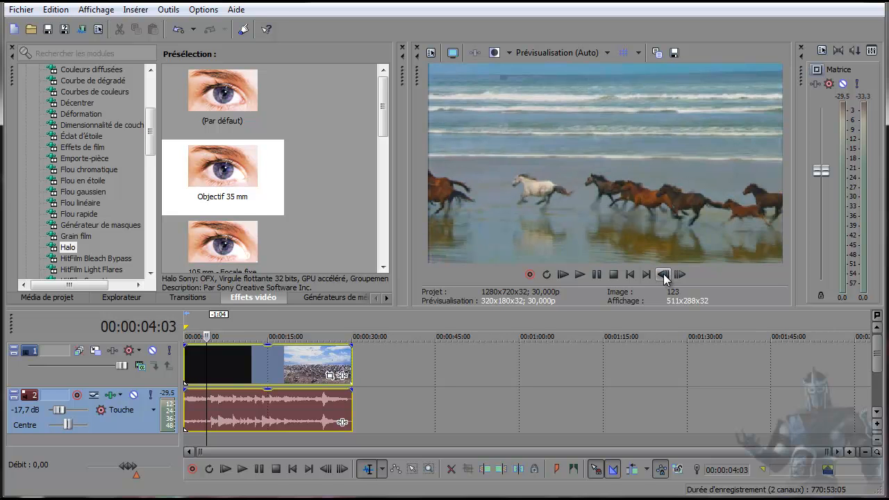
click(679, 274)
click(679, 275)
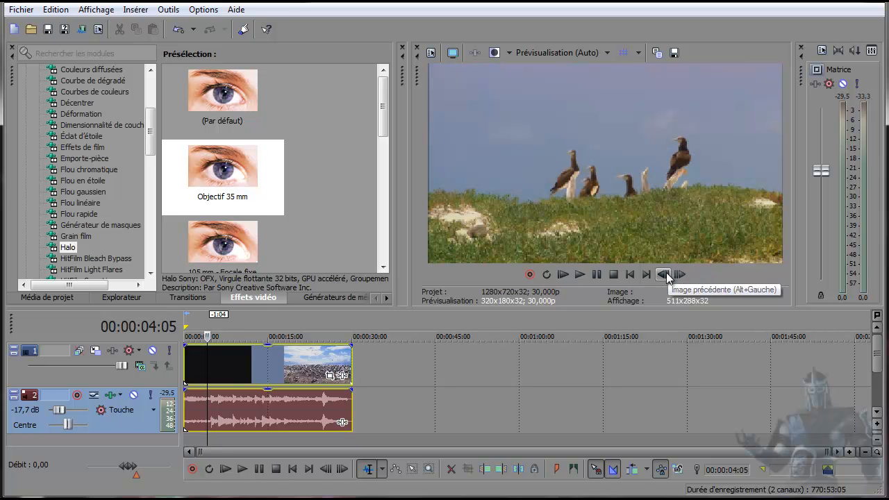
click(662, 275)
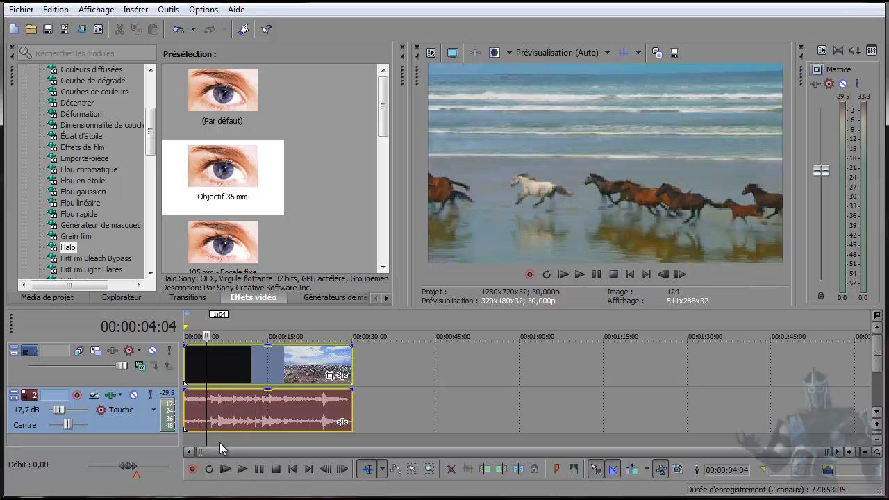
key(s)
mouse_move(221, 364)
mouse_down()
mouse_move(340, 365)
mouse_move(222, 363)
mouse_up()
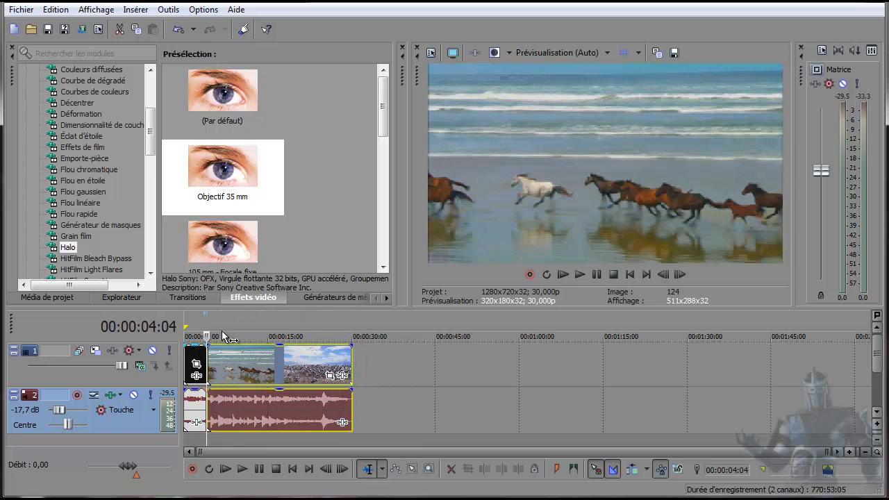
Return to the start of the timeline and apply the Halo effect's Objectif 35 mm preset to the short first segment
click(630, 274)
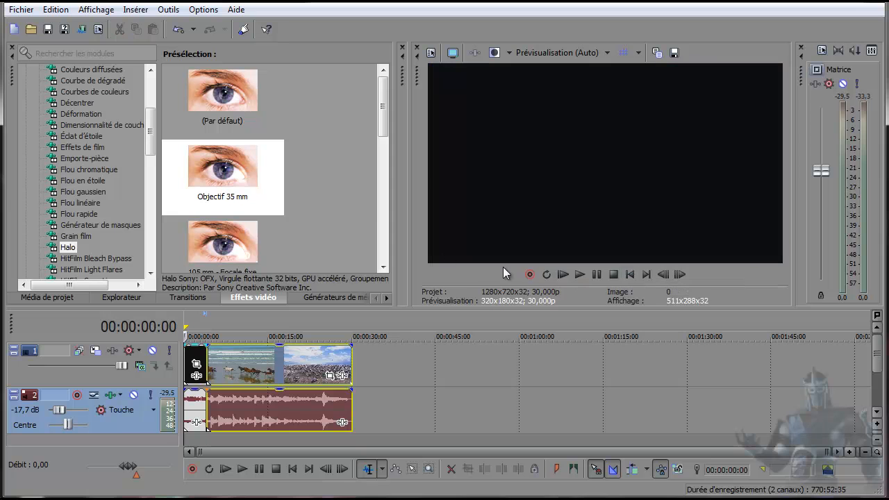
drag(226, 174, 193, 359)
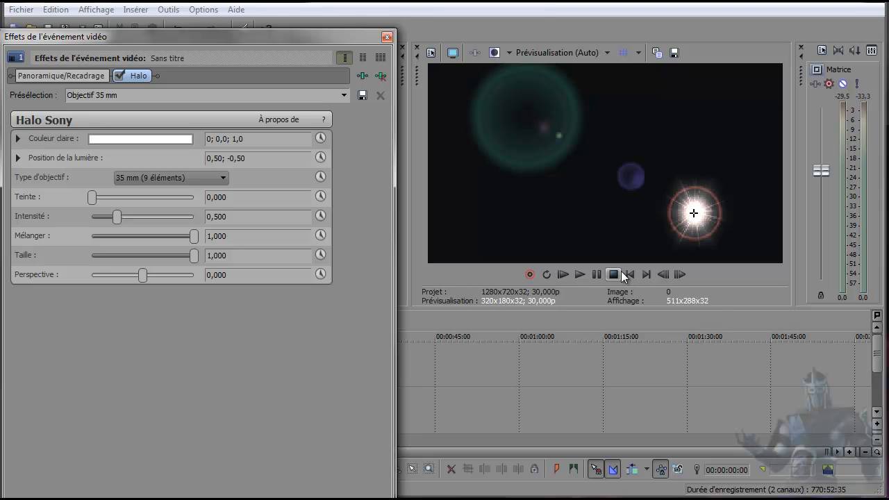
Preview the first segment and, at frame 1, move the halo's light to the sky's upper right corner, at position 0,89; 0,84
click(580, 275)
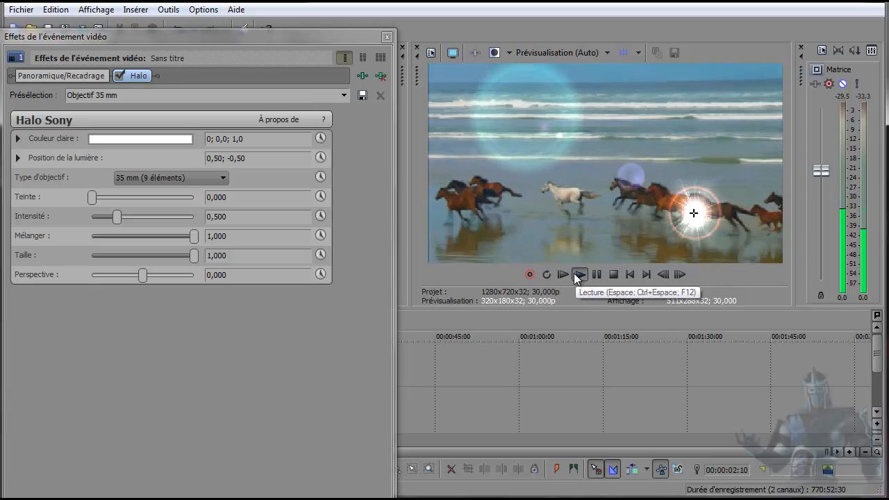
click(612, 275)
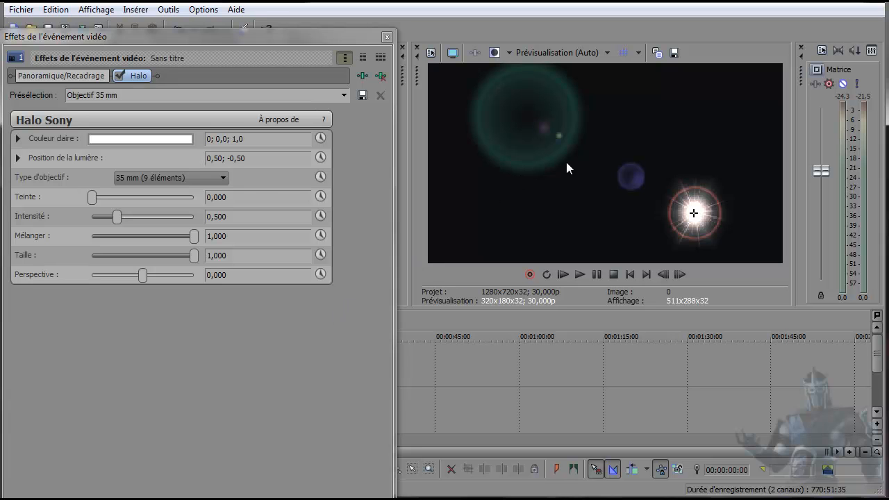
click(680, 274)
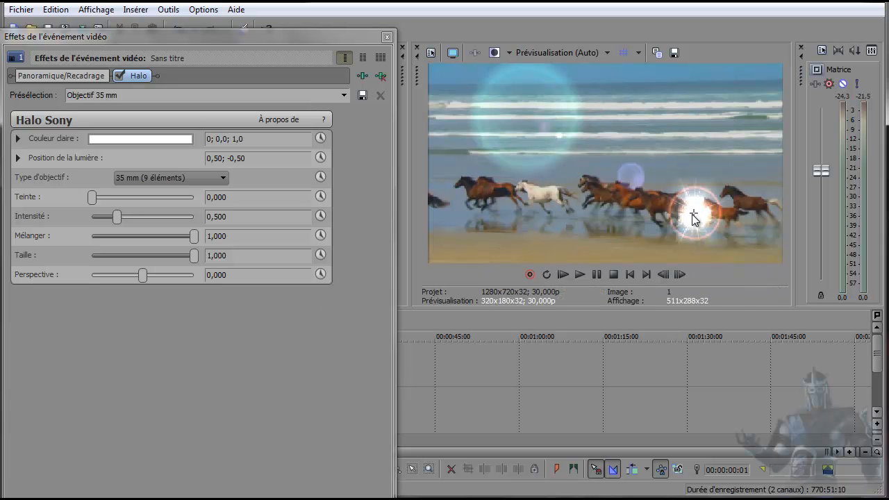
drag(693, 214, 762, 81)
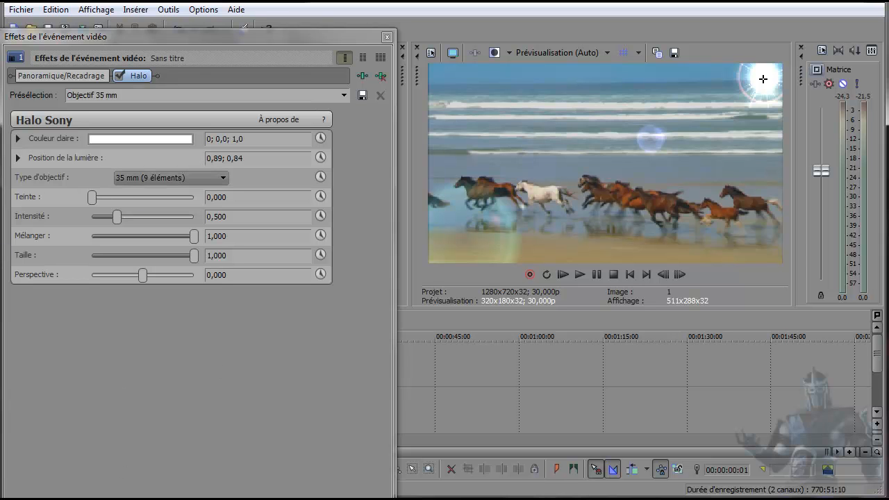
Turn on keyframe animation for the halo's Couleur claire and set it to blue (196; 0,86; 0,85) at 00:00:00:04
drag(142, 499, 141, 490)
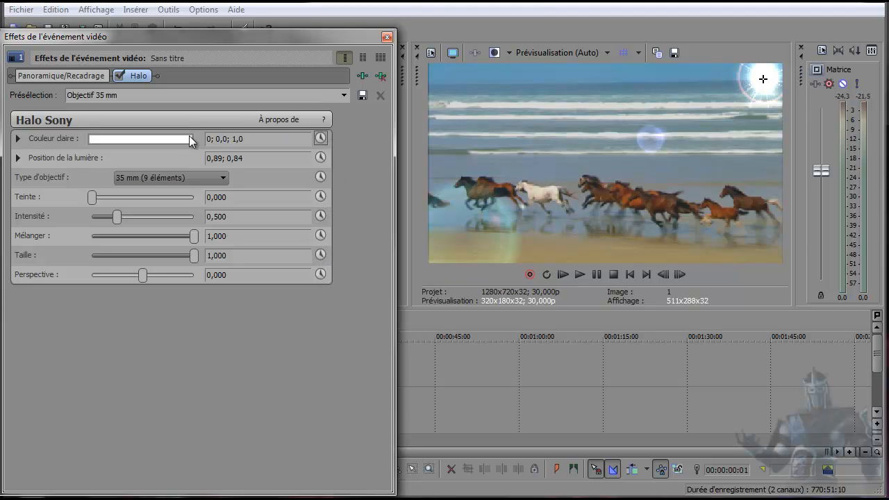
click(322, 139)
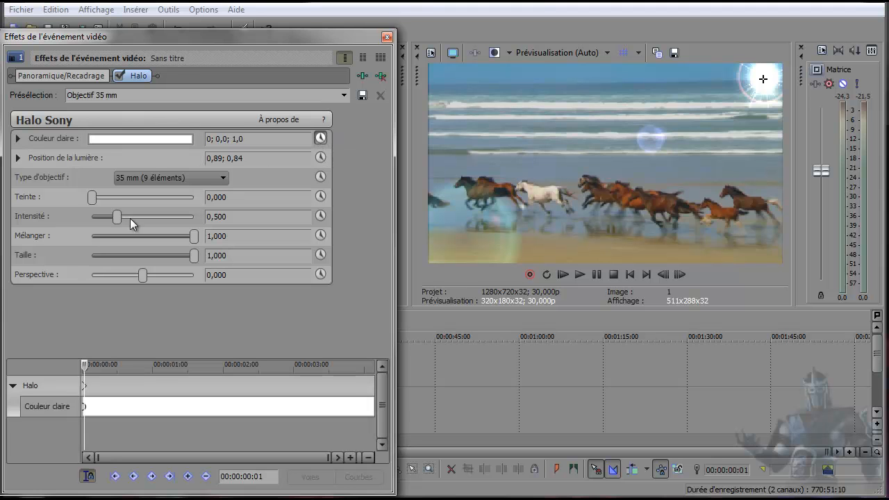
click(48, 409)
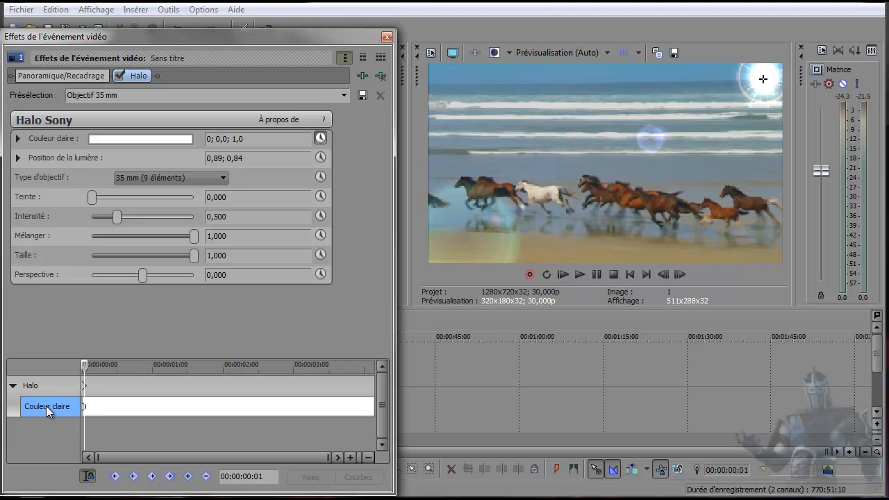
click(86, 420)
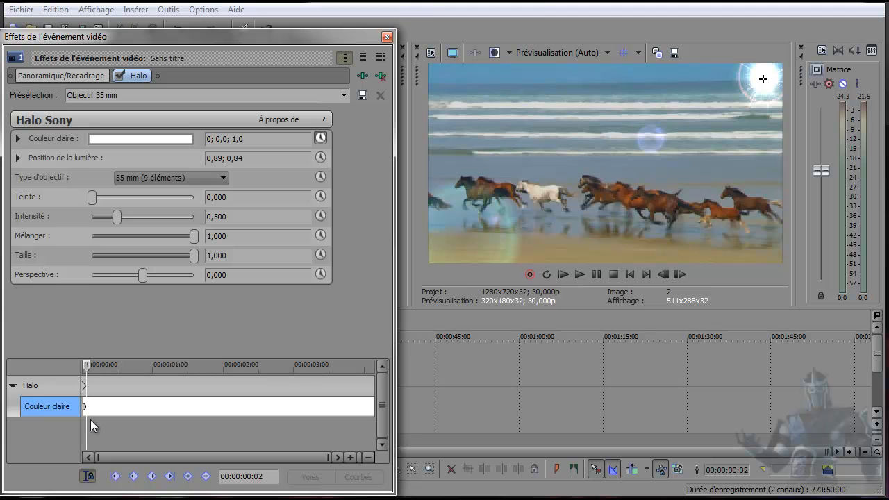
click(90, 420)
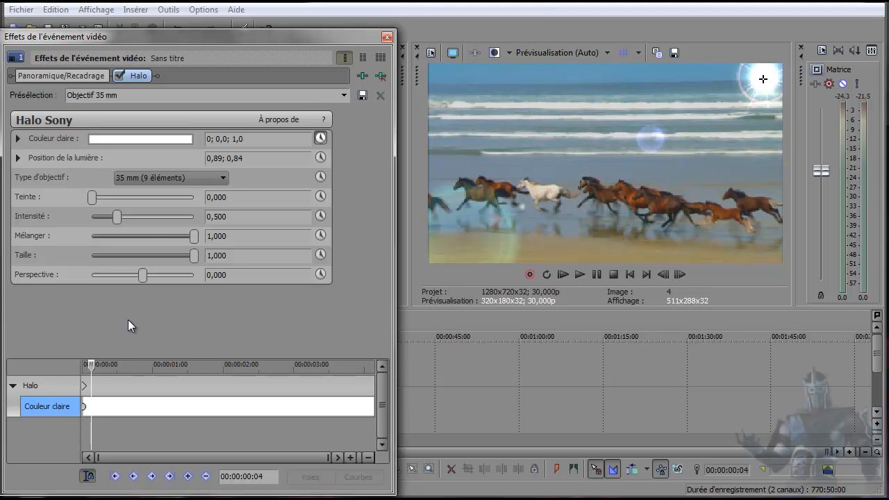
click(143, 137)
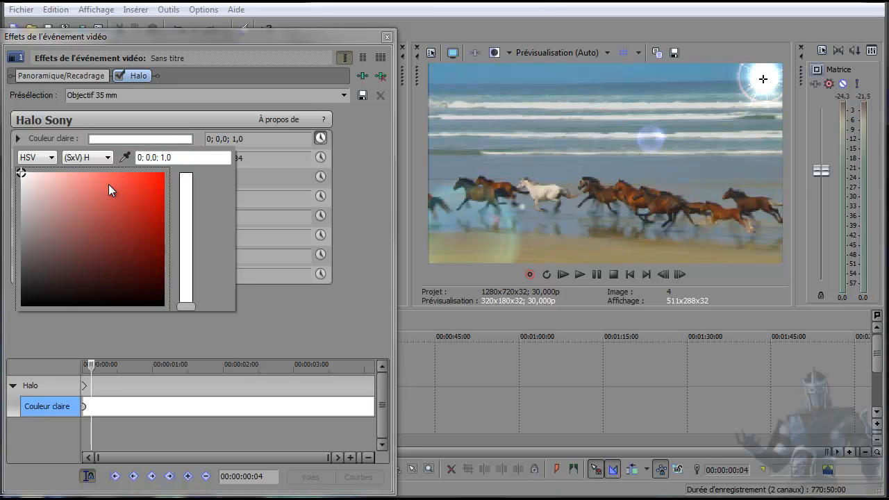
drag(186, 307, 189, 232)
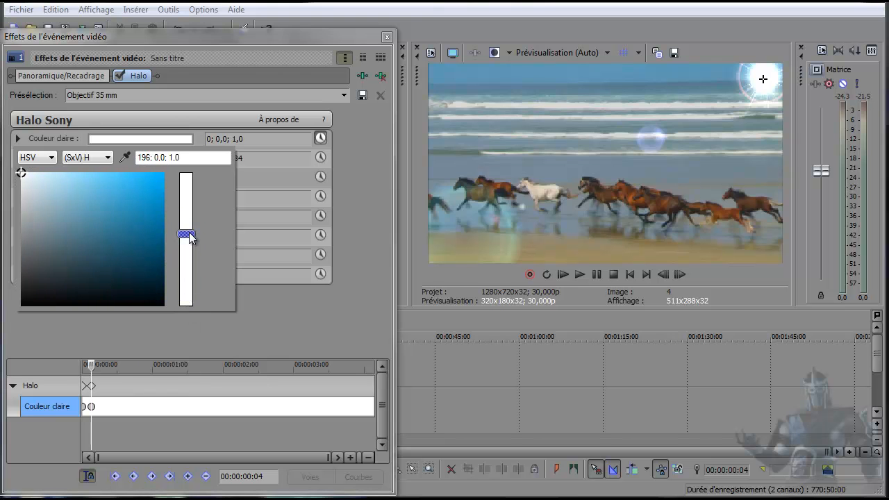
click(145, 193)
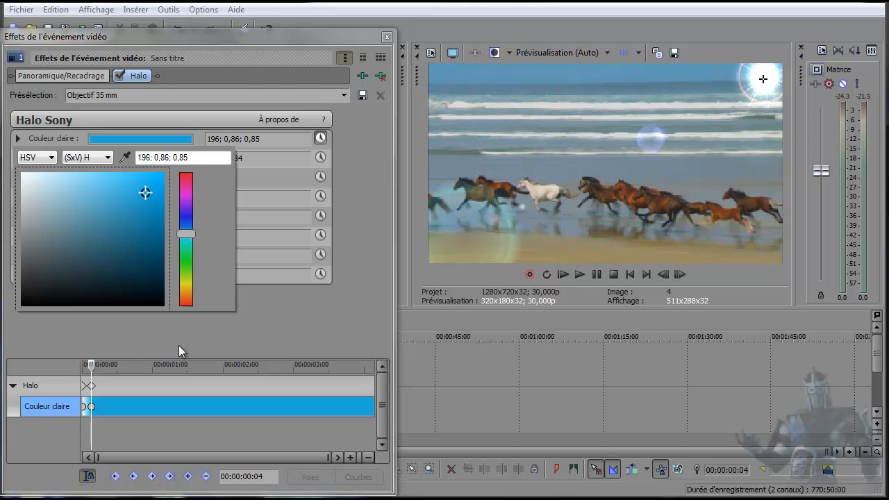
Add a Couleur claire keyframe at 00:00:00:08 with the colour set to white (196; 0,0; 1,0)
click(101, 415)
click(102, 423)
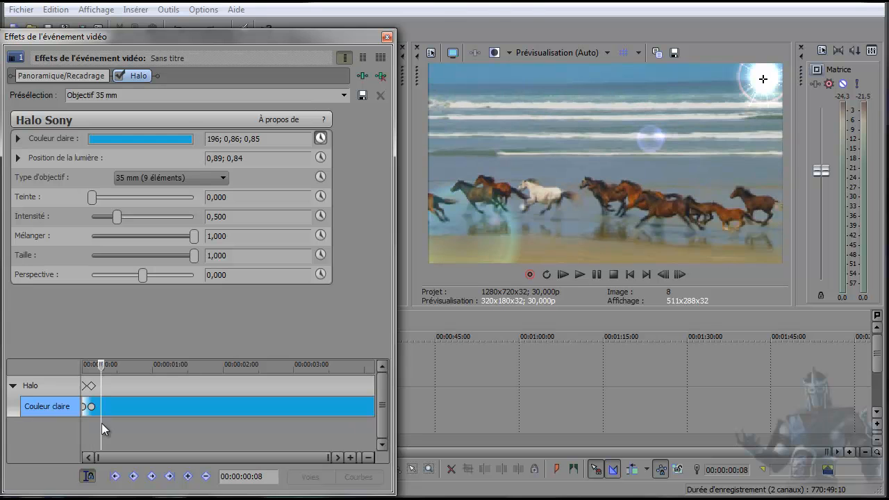
click(168, 140)
drag(145, 195, 18, 170)
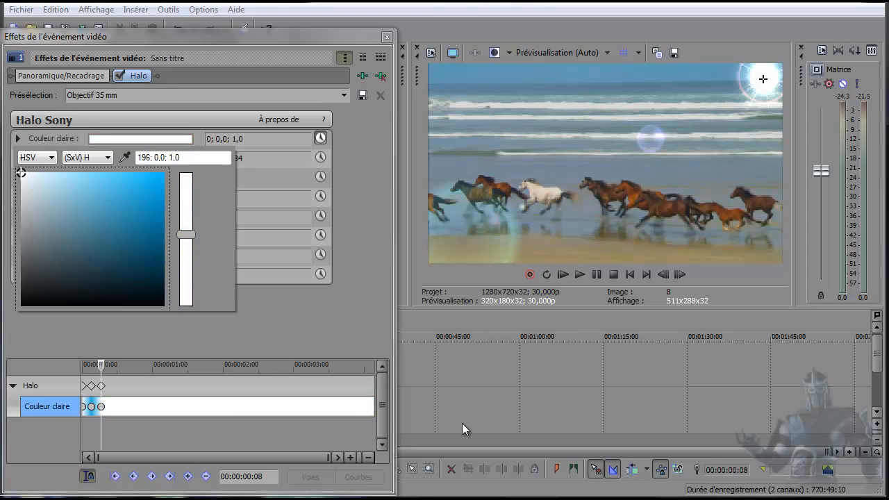
Preview the light colour animation on the first segment and close the event effects window
click(632, 274)
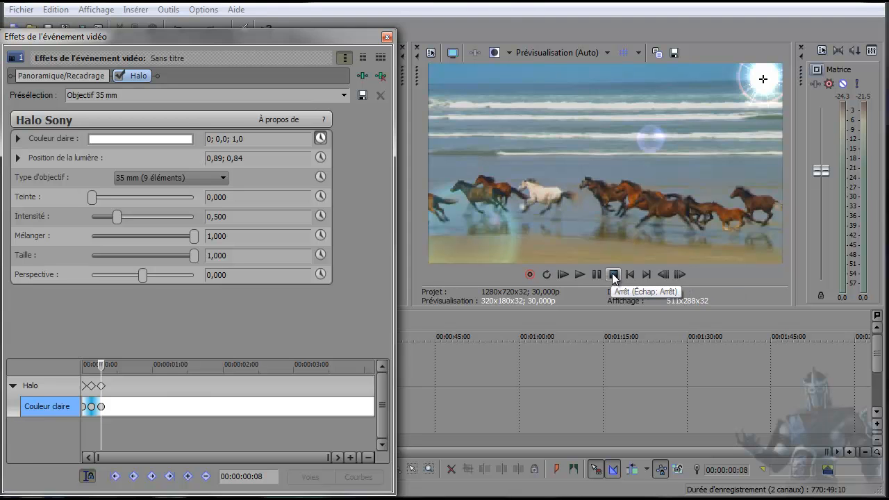
click(613, 275)
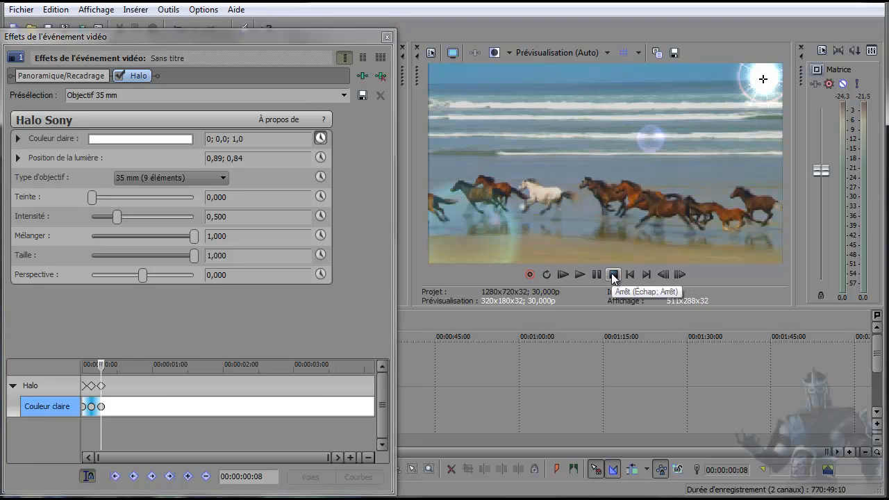
click(579, 275)
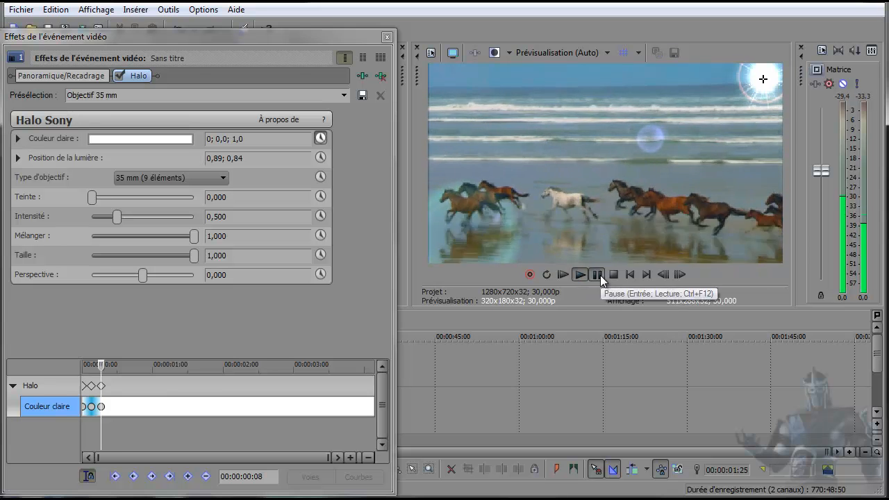
click(613, 275)
click(580, 276)
click(614, 278)
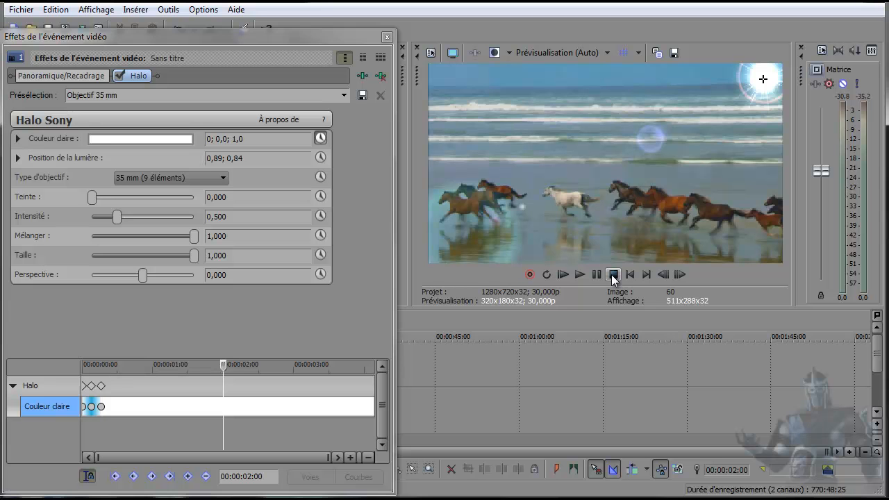
click(386, 36)
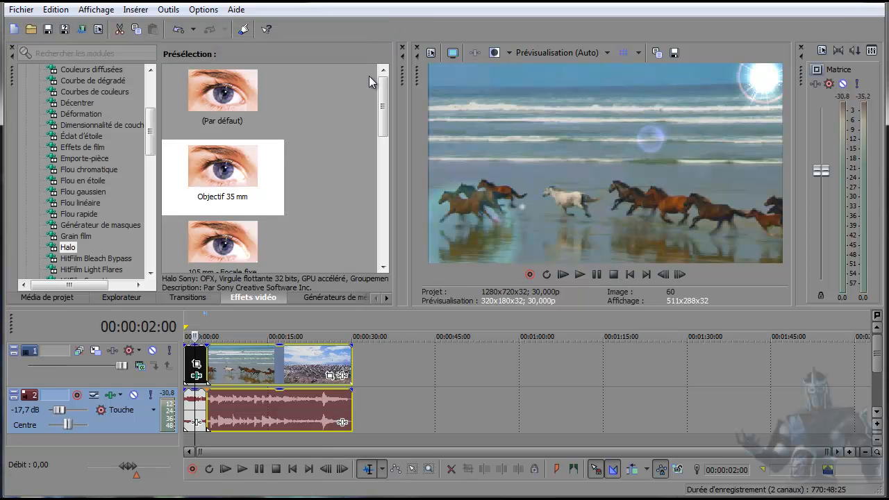
Play the timeline from the beginning to check the halo on the first segment against the following footage
click(629, 275)
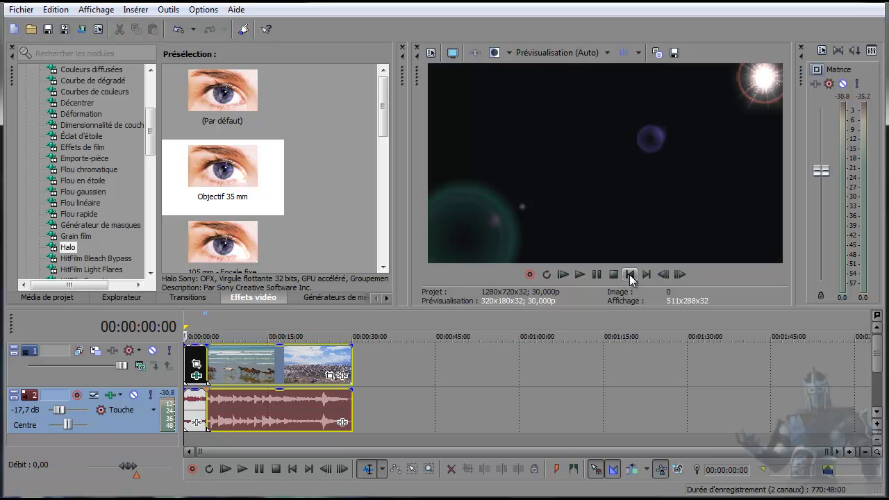
click(578, 275)
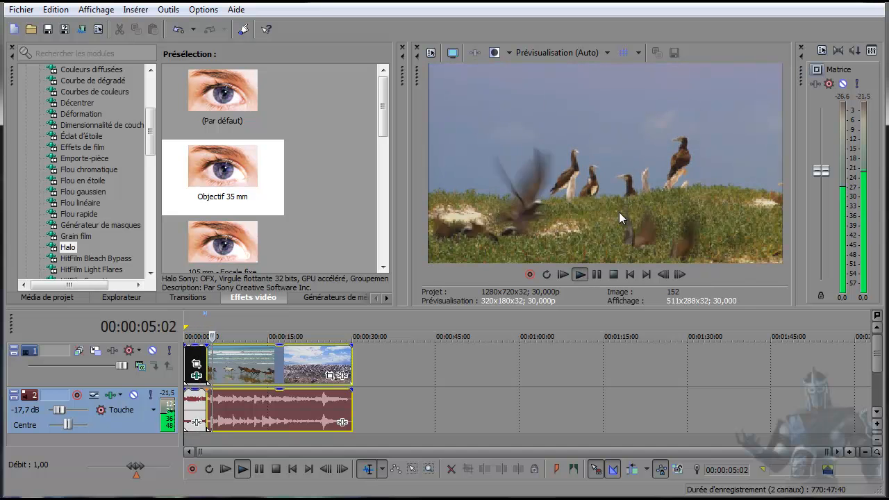
click(597, 276)
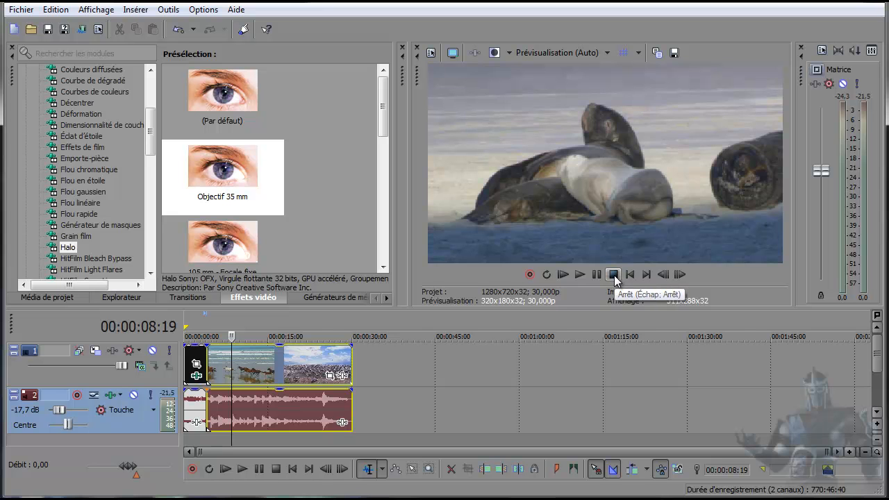
click(613, 275)
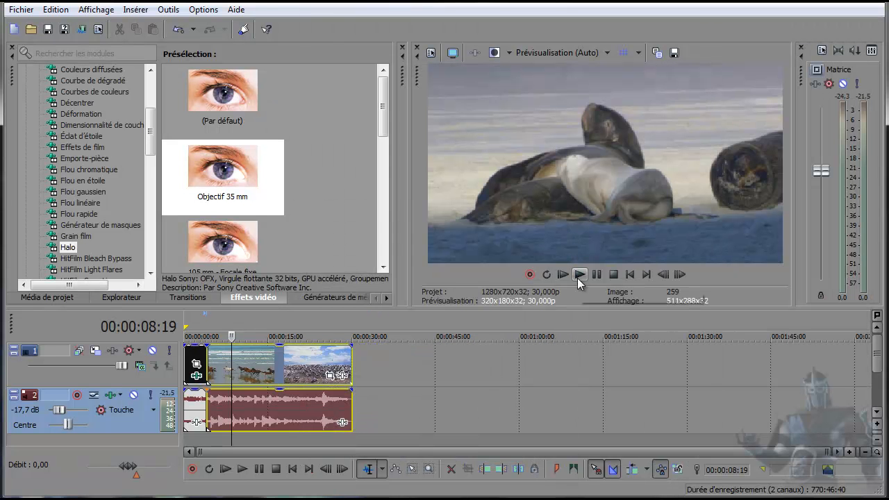
click(629, 275)
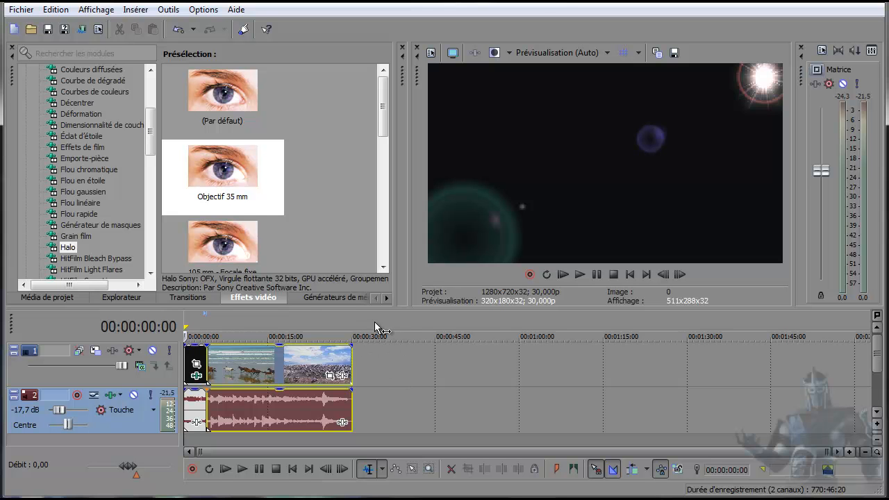
click(579, 275)
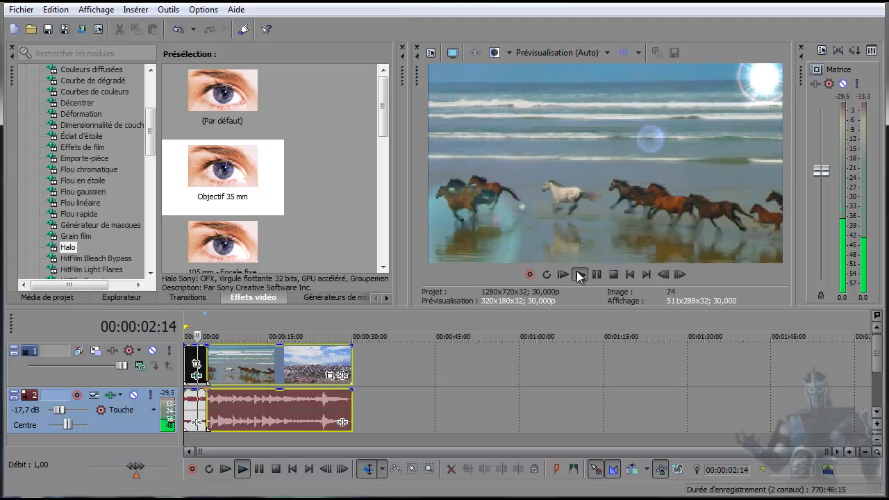
click(580, 276)
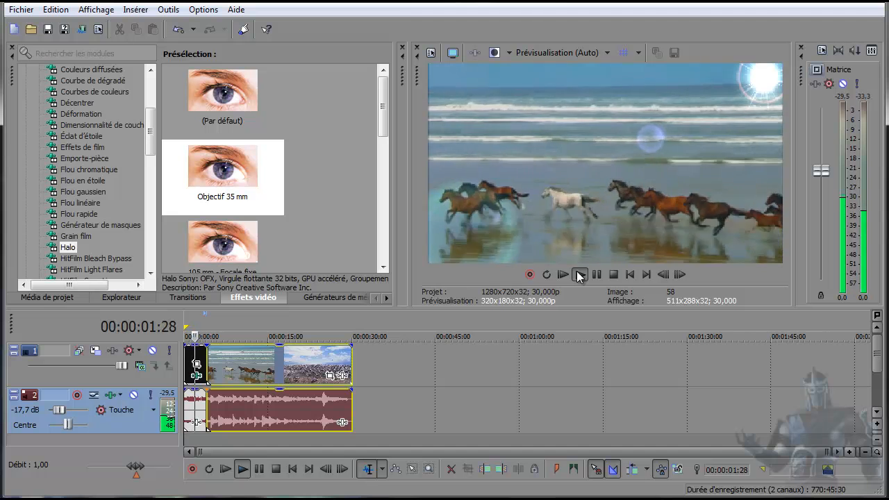
click(580, 275)
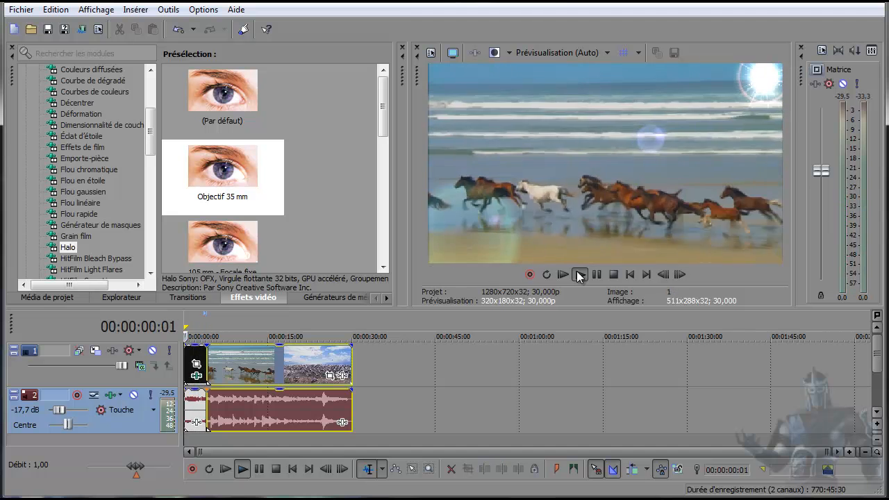
click(613, 274)
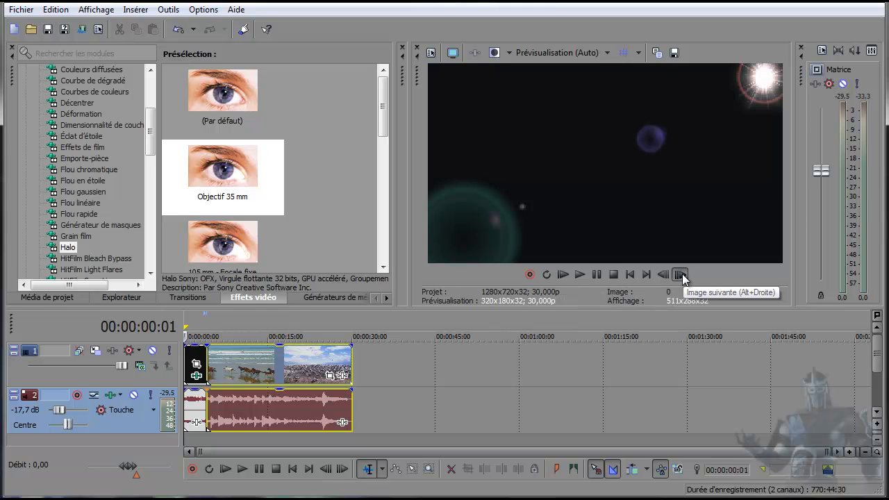
Reopen the first segment's Halo settings at frame 1 and turn on keyframe animation for Position de la lumière
click(646, 275)
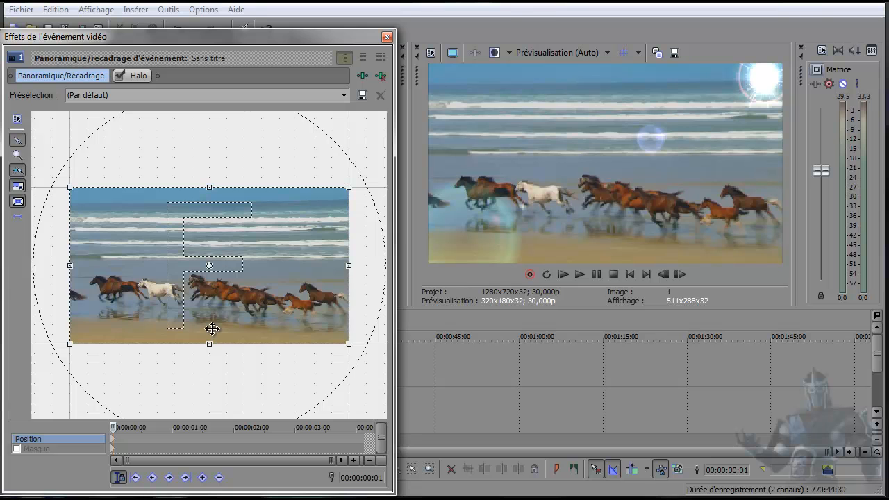
click(139, 75)
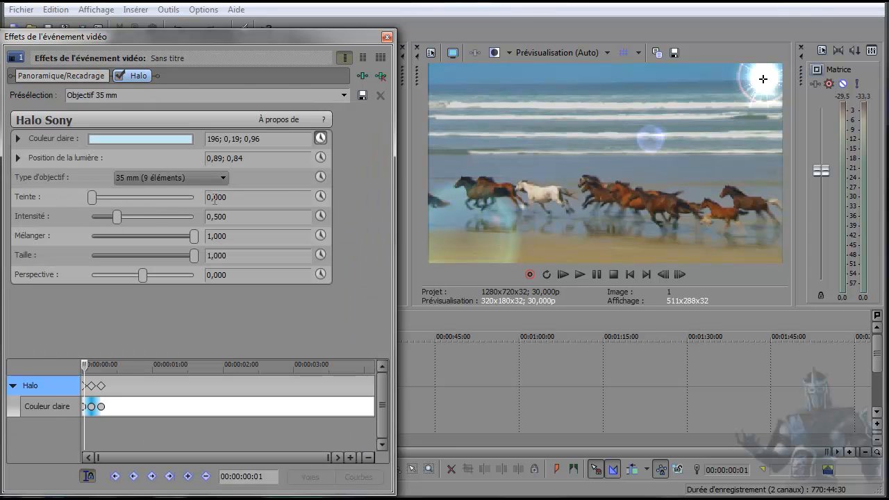
click(321, 159)
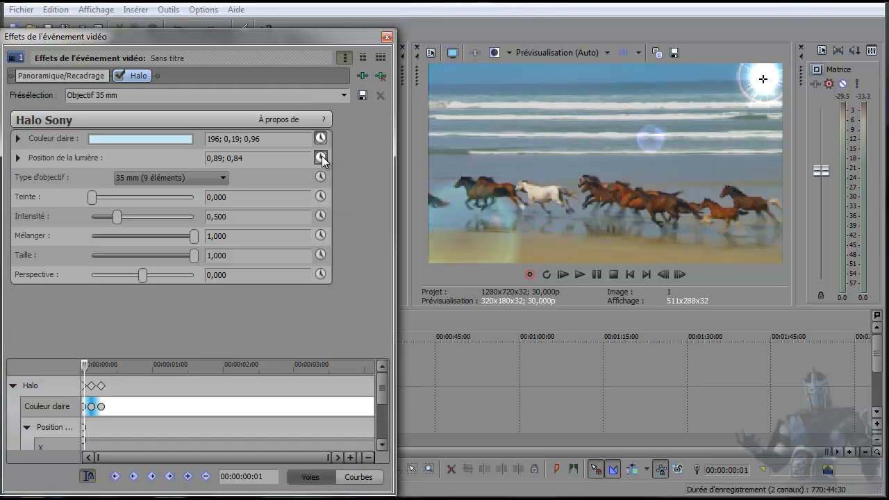
drag(382, 393, 378, 409)
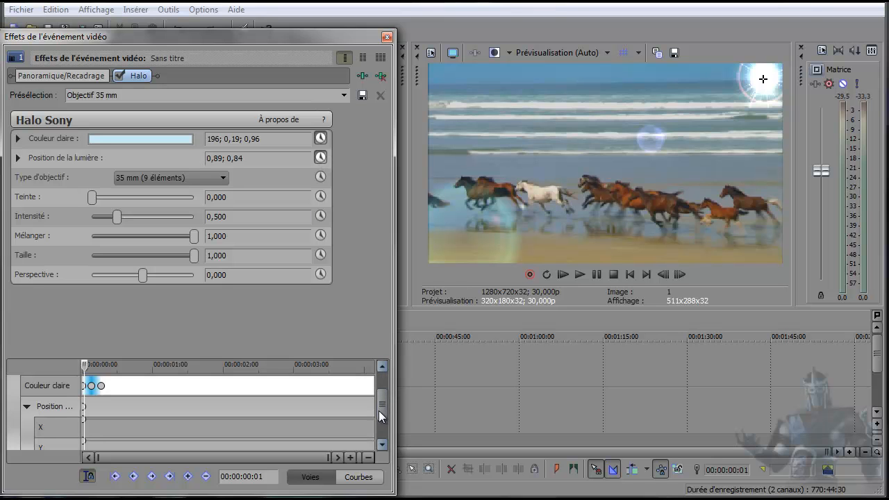
click(51, 407)
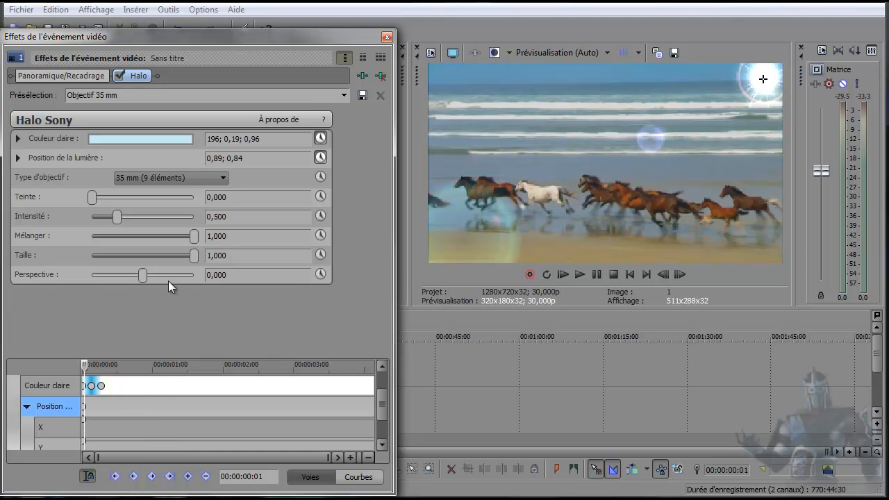
At 00:00:00:08, move the halo's light to the left edge of the video image, at position -1,00; 0,01
click(99, 446)
click(101, 445)
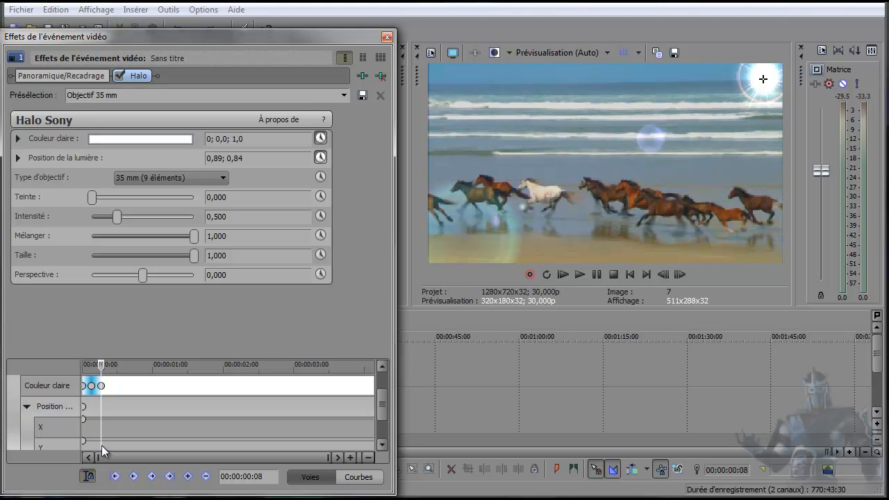
drag(764, 81, 421, 161)
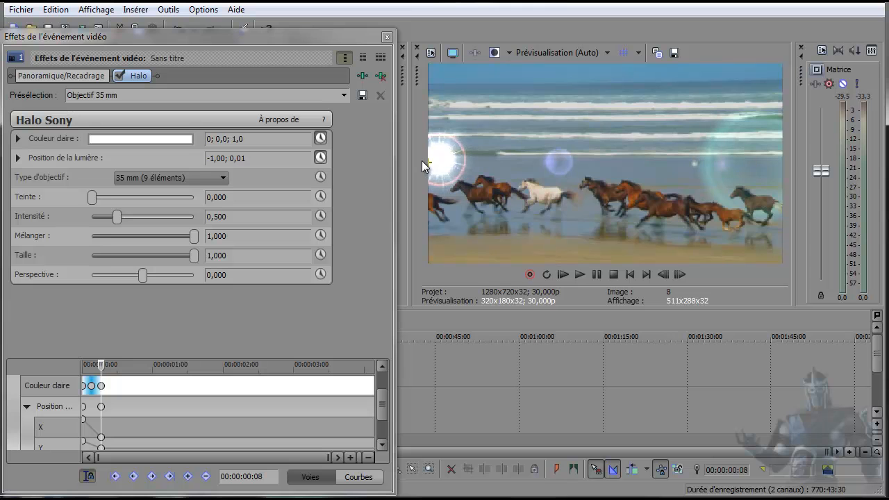
At 00:00:00:14, move the halo's light to the lower-right corner of the video image, at position 0,93; -0,90
click(116, 442)
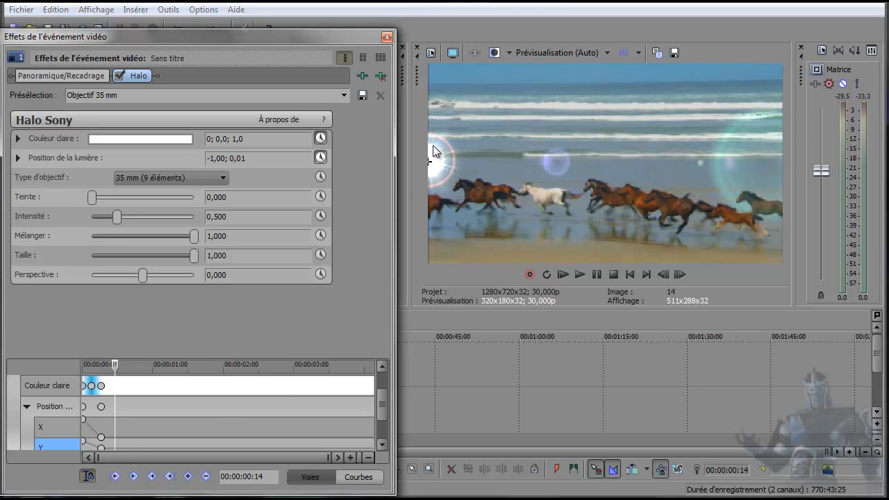
drag(429, 161, 772, 251)
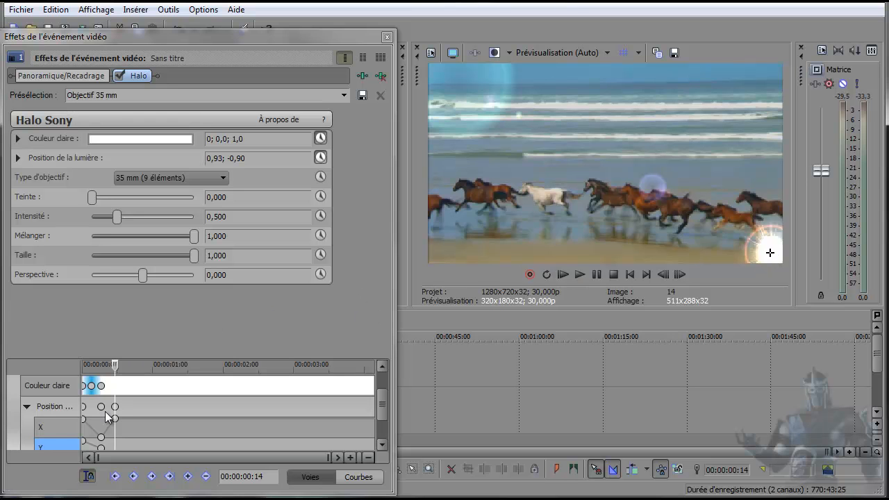
At 00:00:00:05, turn on keyframe animation for Teinte and set it to 1,000
click(94, 442)
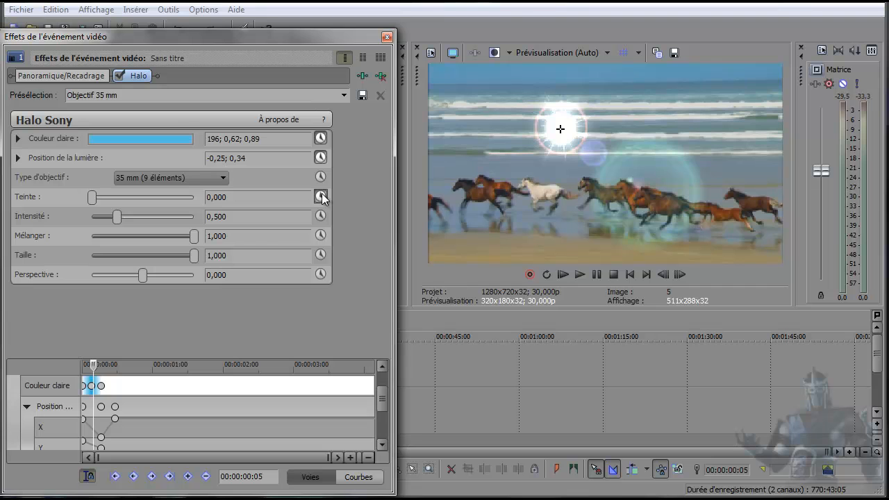
drag(383, 406, 380, 427)
click(55, 429)
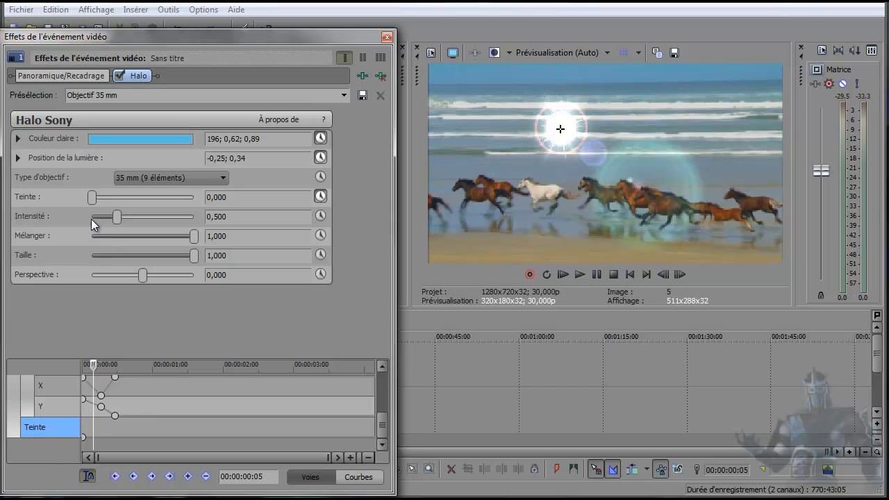
drag(94, 198, 212, 210)
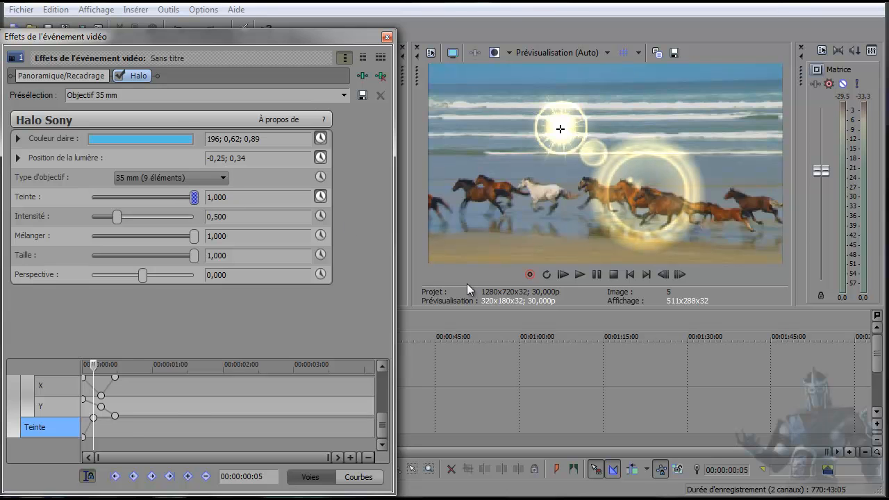
At 00:00:00:11, set the halo's light colour to turquoise 177; 0,69; 0,76 and its Teinte to 0,000
click(109, 433)
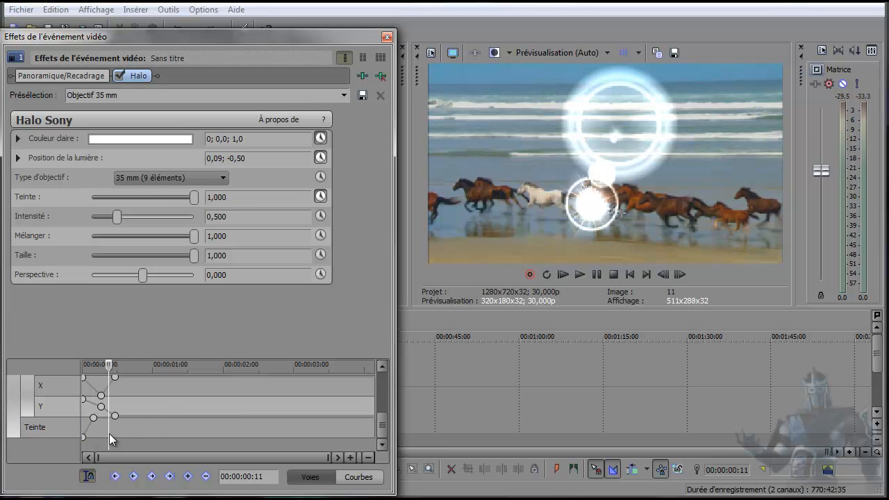
click(149, 138)
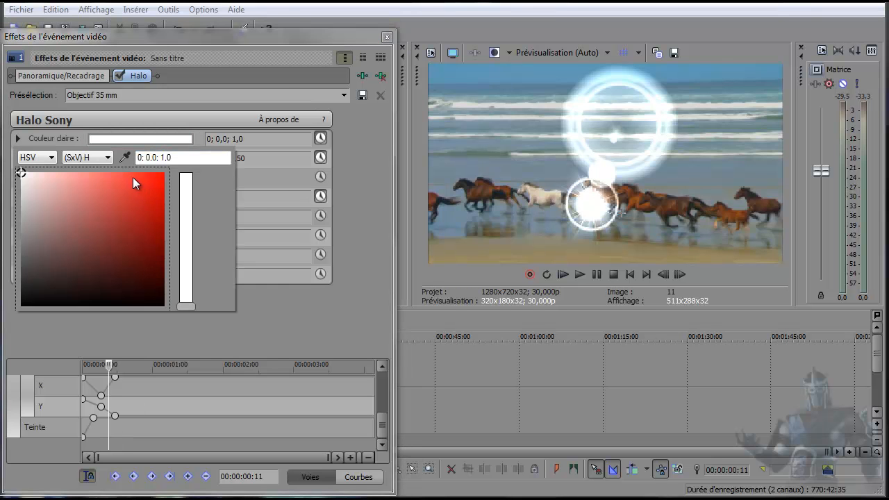
drag(183, 309, 184, 241)
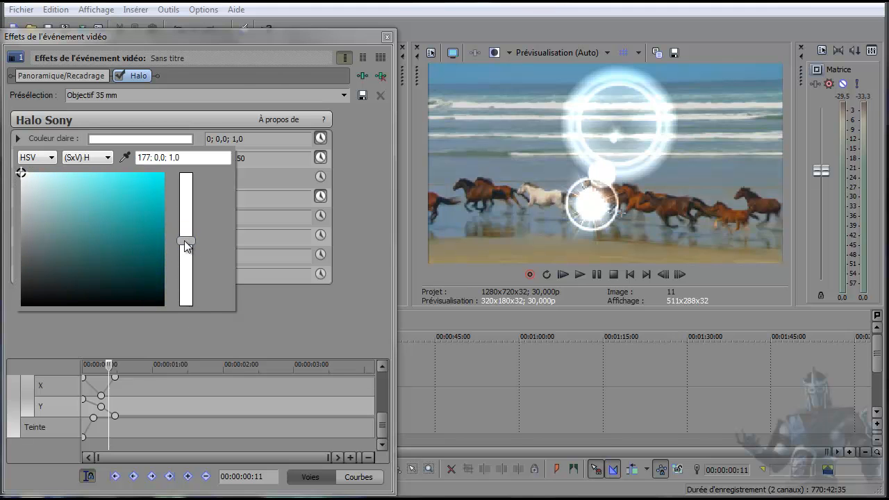
click(120, 206)
click(187, 137)
click(188, 137)
click(196, 121)
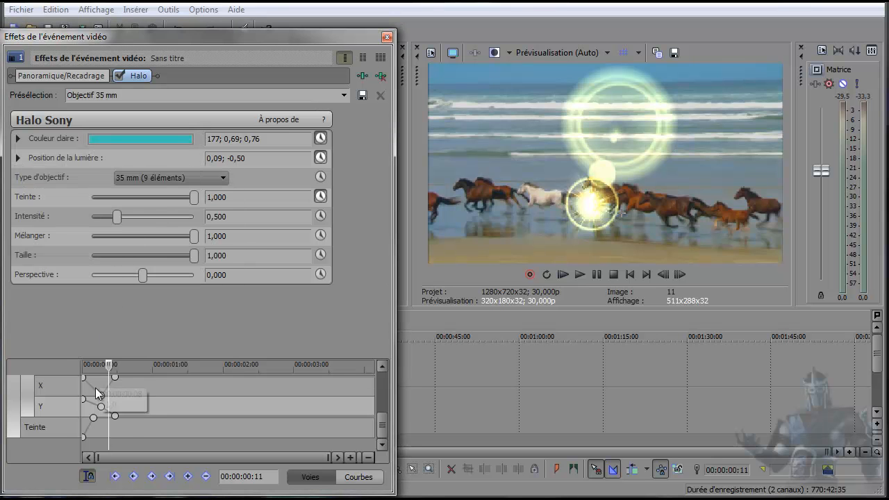
click(58, 427)
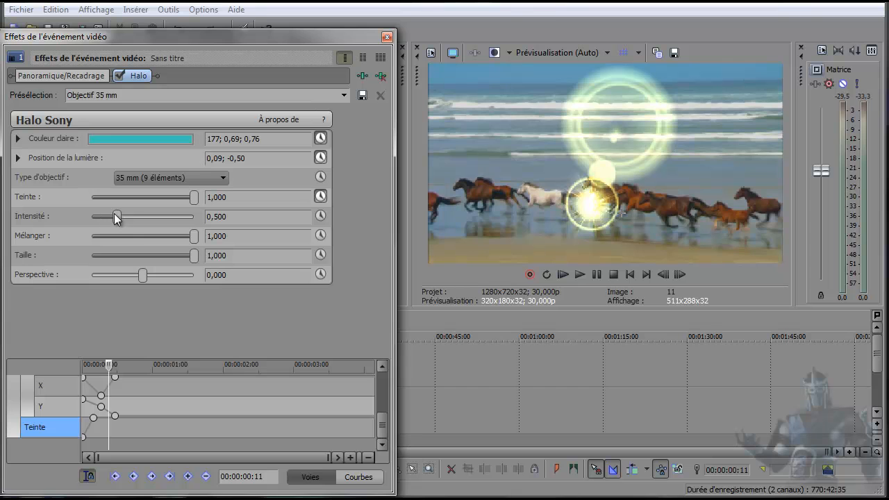
drag(194, 198, 83, 205)
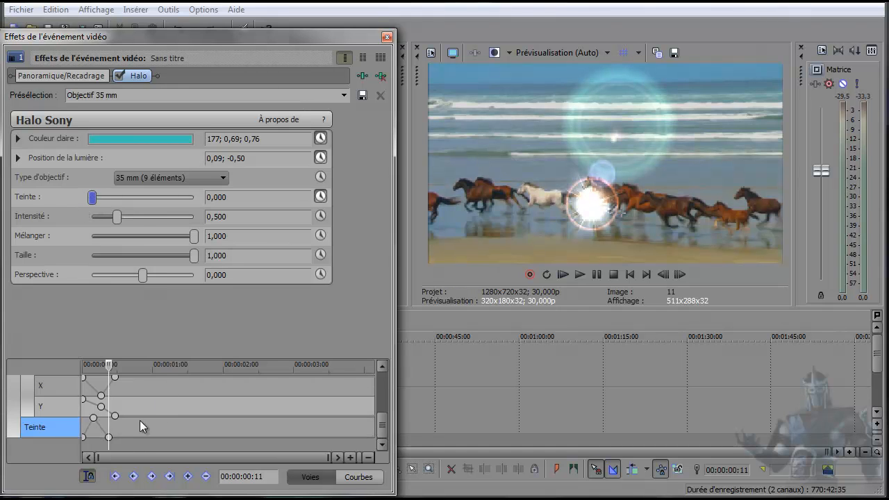
Turn on keyframe animation for Intensité, setting it to 0,014 at 00:00:00:11 and 0,422 at 00:00:00:17
click(320, 216)
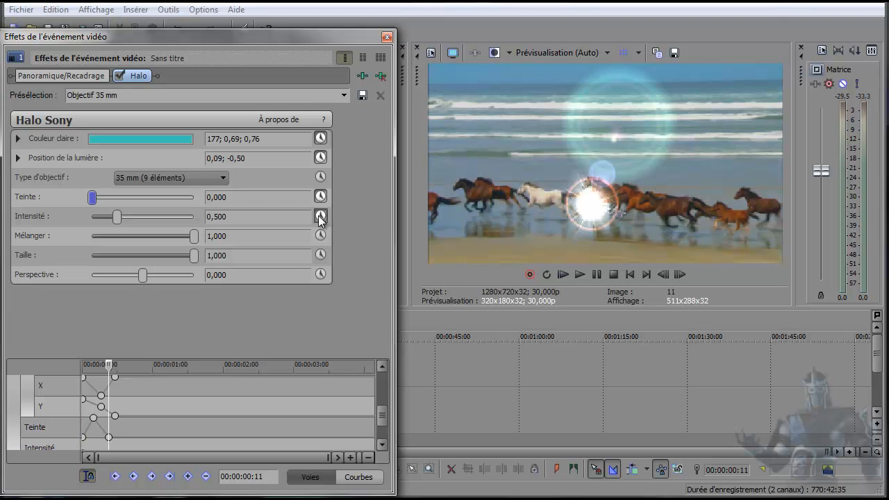
click(380, 431)
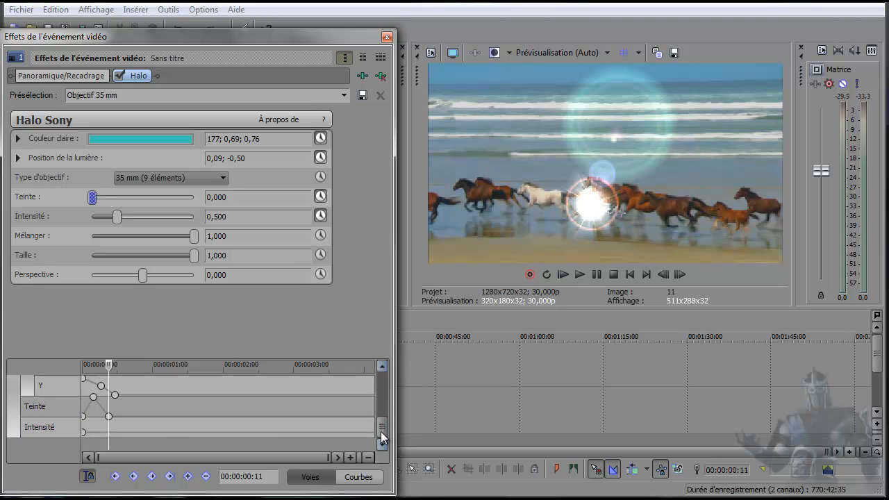
click(55, 426)
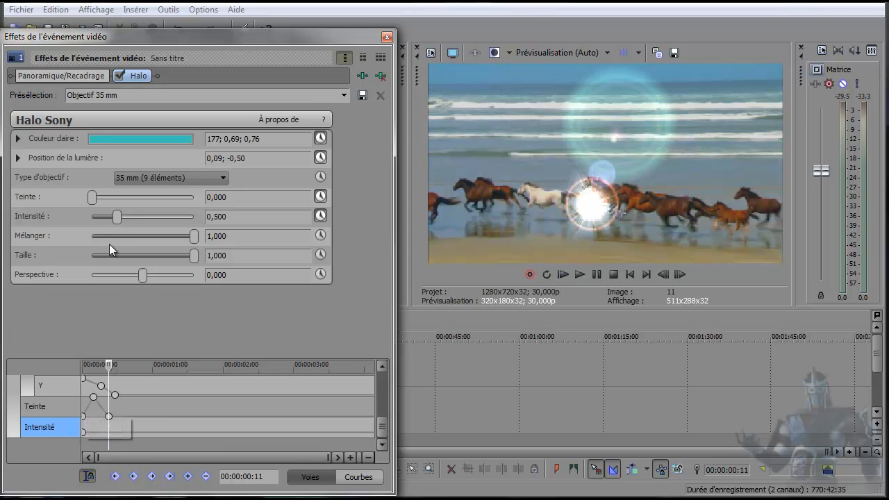
drag(120, 216, 95, 218)
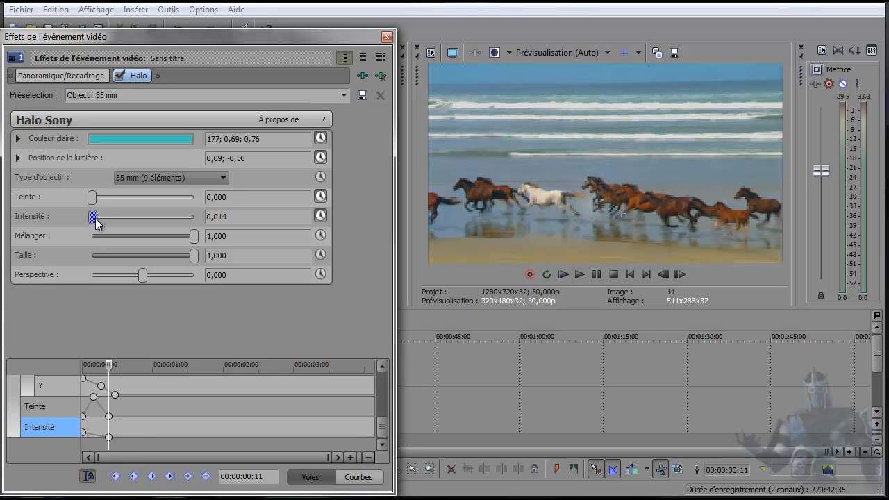
click(122, 443)
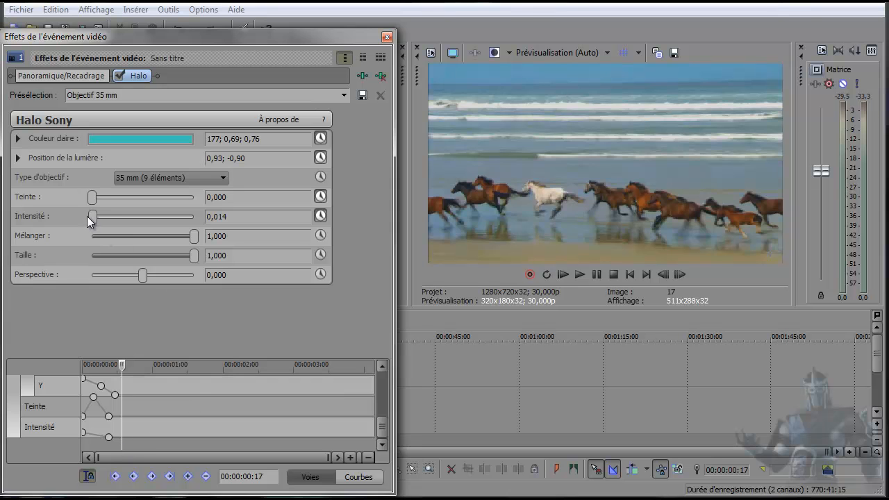
drag(90, 216, 112, 218)
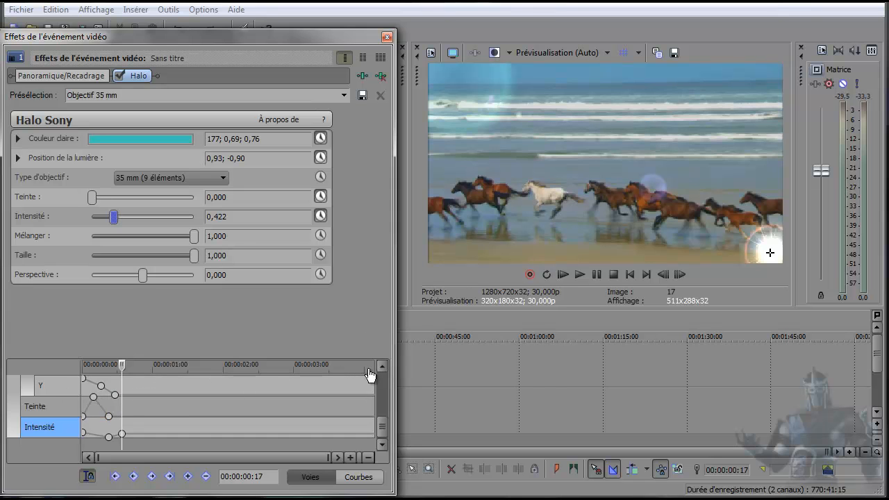
Enlarge the keyframe area and, at 00:00:00:17, move the halo's light to the image's upper-right corner, at position 0,89; 0,85
scroll(381, 422, up, 1)
drag(381, 422, 382, 411)
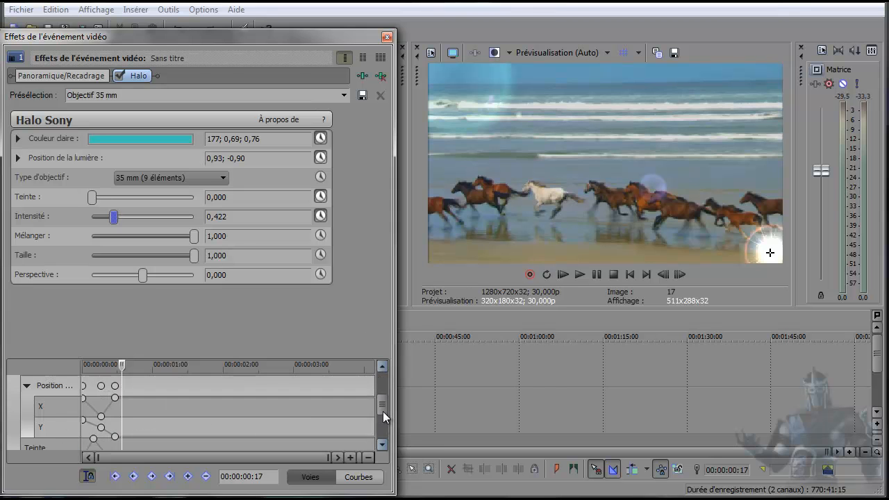
click(62, 386)
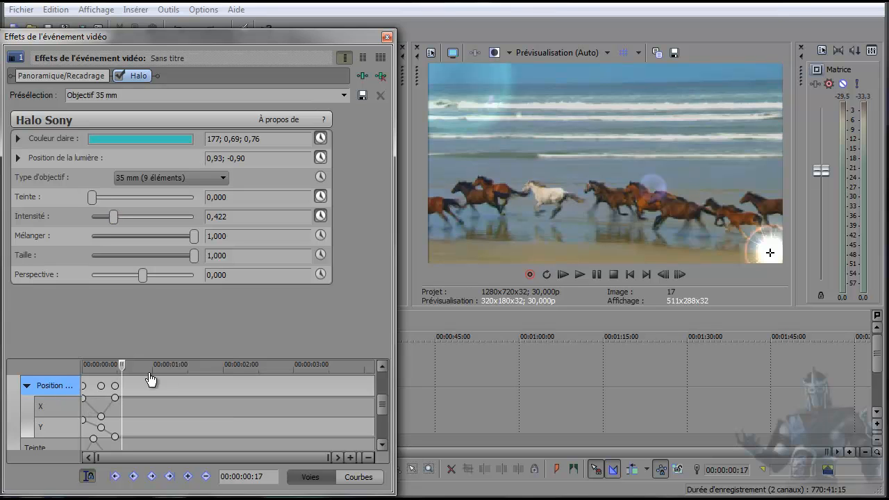
drag(202, 302, 204, 292)
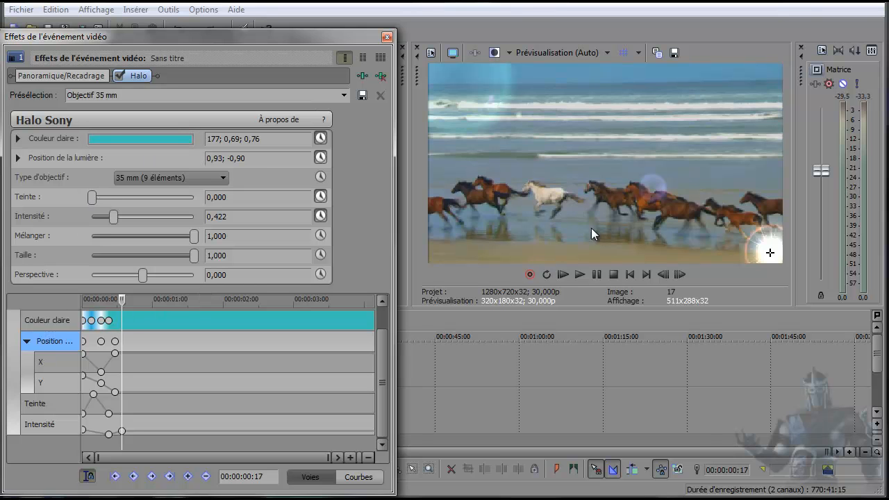
drag(767, 252, 761, 78)
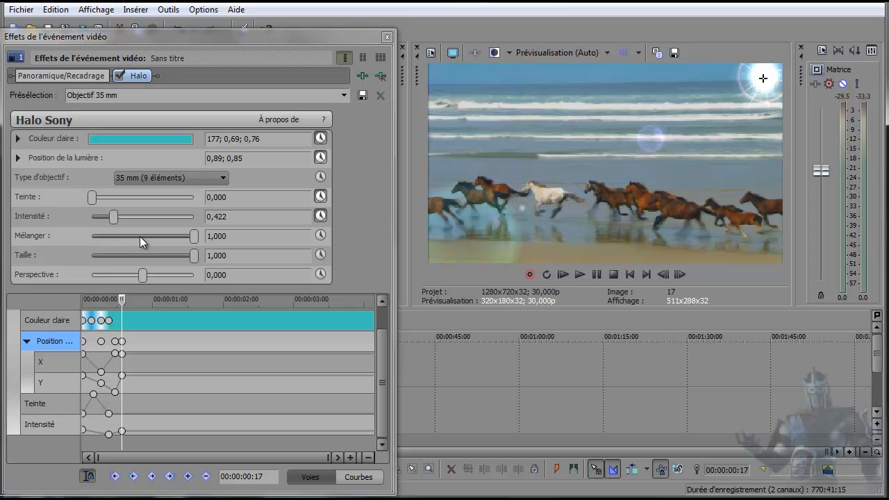
Turn on keyframe animation for Mélanger and set it to 0,381 at 00:00:00:17
click(320, 235)
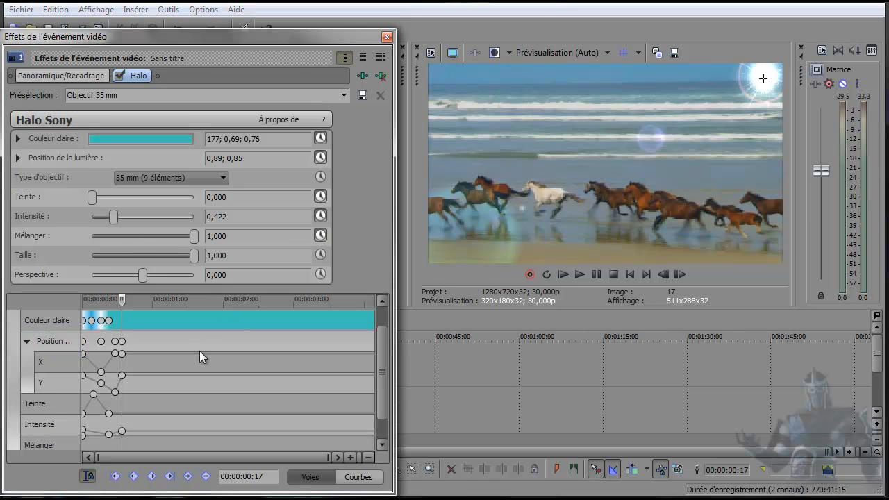
click(62, 443)
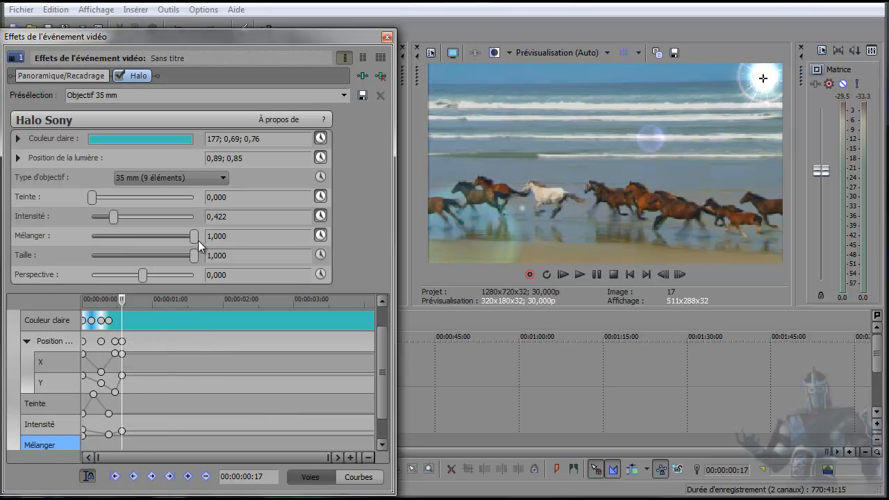
drag(194, 237, 133, 243)
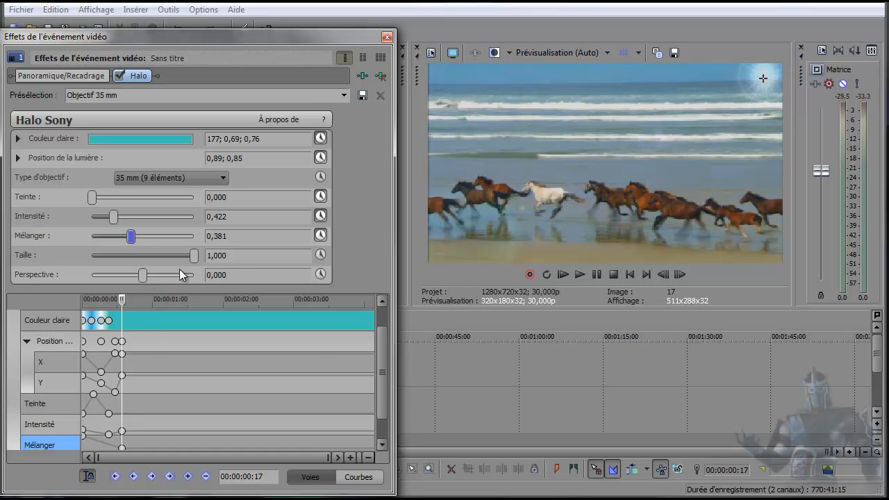
scroll(382, 404, down, 1)
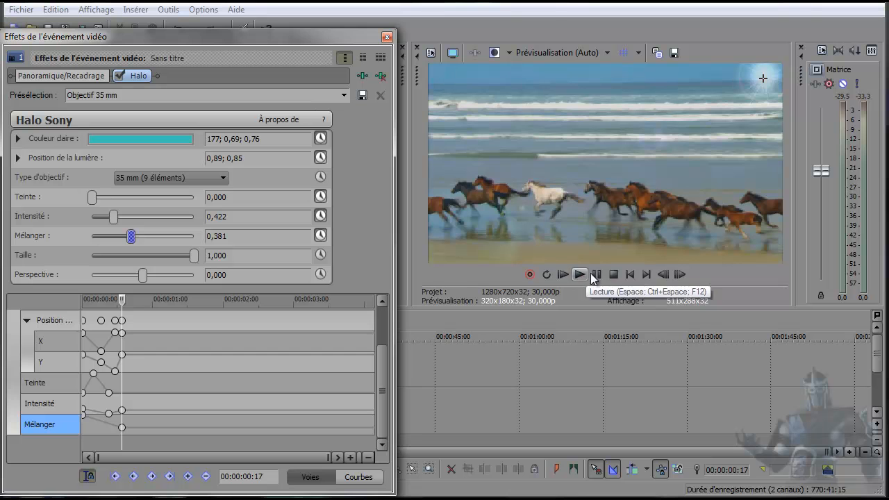
Play the timeline from the beginning to check the animated halo, and stop playback once the next segment appears
click(630, 274)
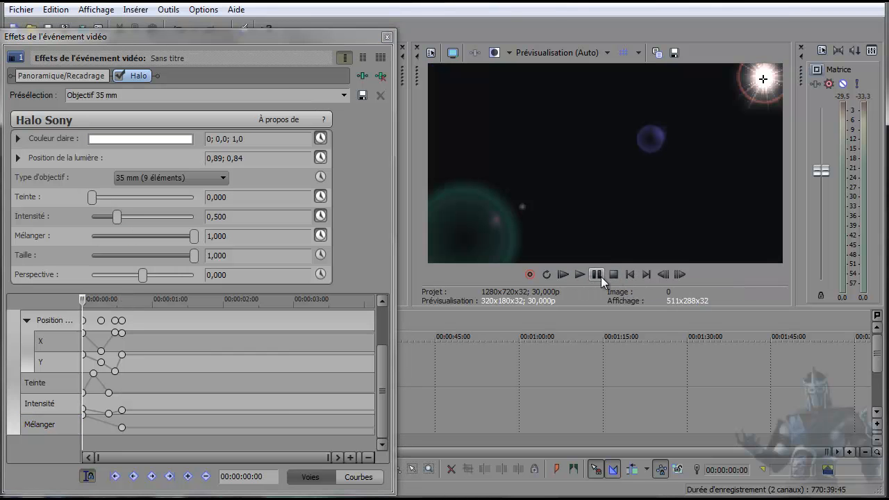
click(577, 274)
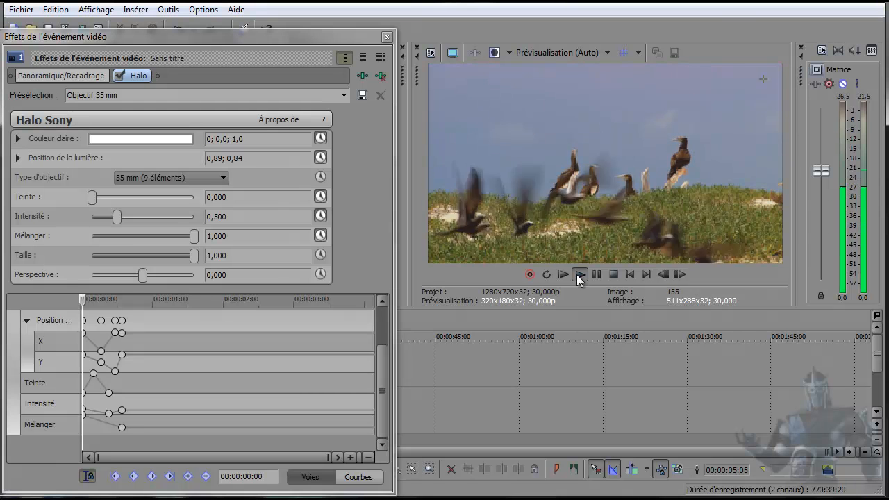
click(613, 275)
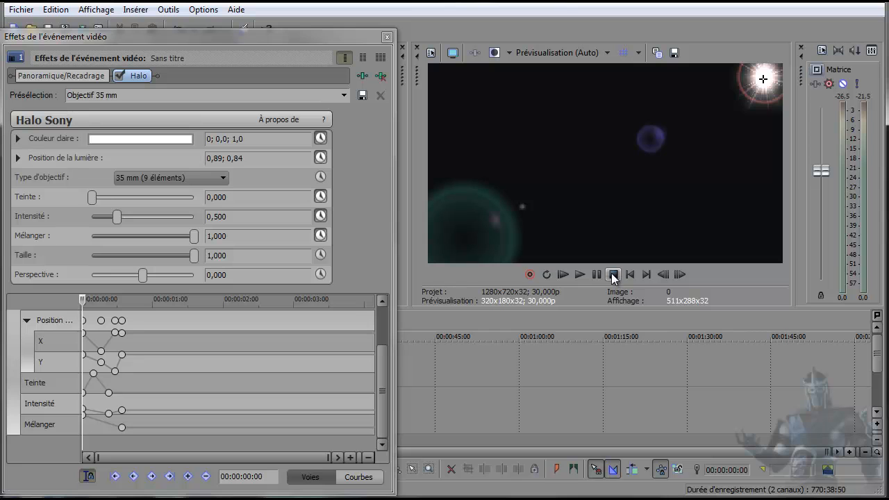
Shift the last Position de la lumière keyframe to 00:00:03:28, near the end of the segment
click(380, 322)
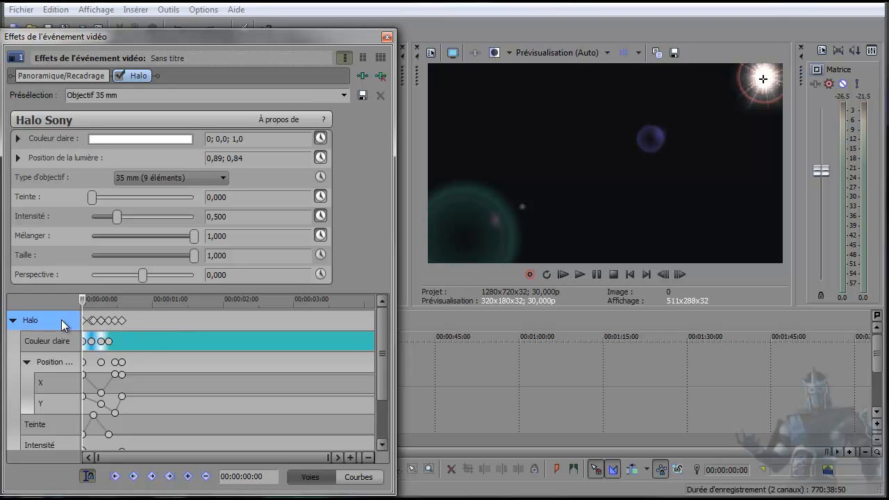
click(102, 362)
click(131, 360)
drag(140, 360, 347, 359)
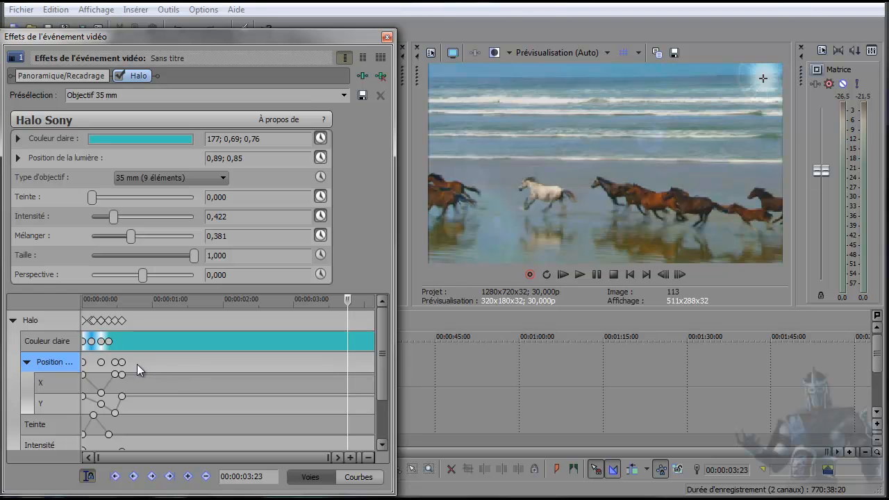
drag(124, 361, 360, 363)
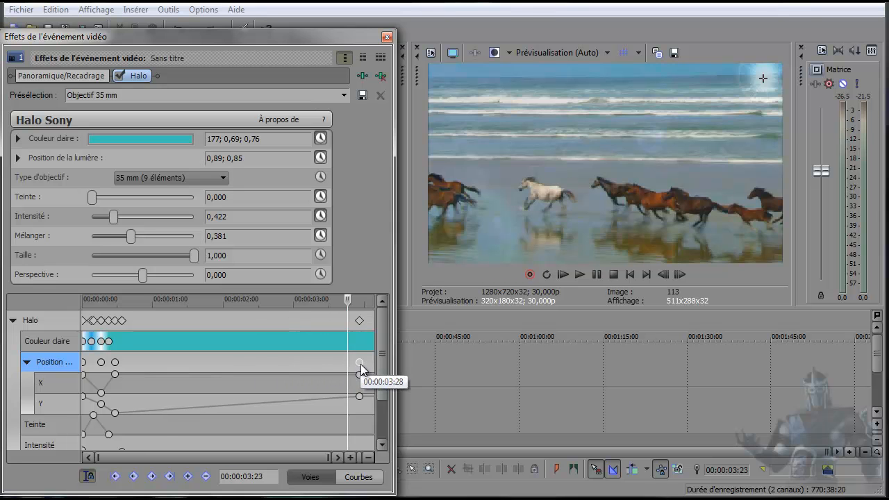
Spread out the middle light position keyframes, placing the second at about 00:00:01:00 and the third at 00:00:02:14
click(116, 375)
drag(116, 375, 225, 376)
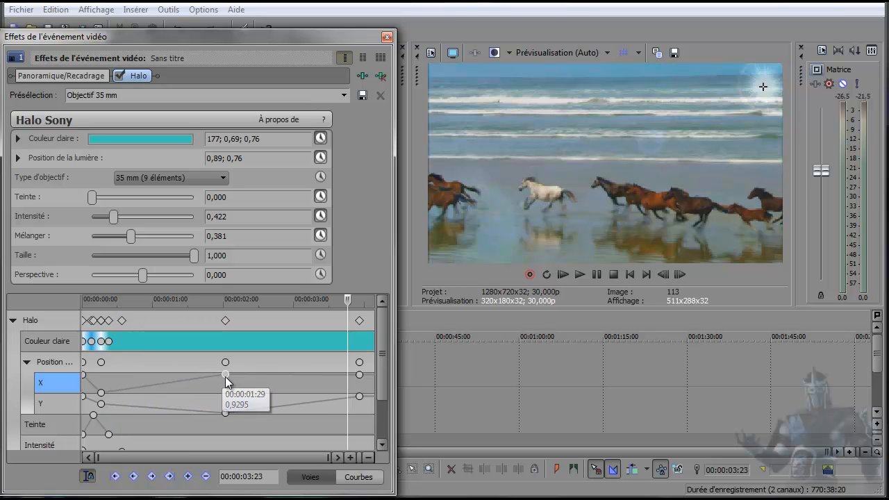
drag(101, 392, 153, 386)
drag(226, 375, 255, 374)
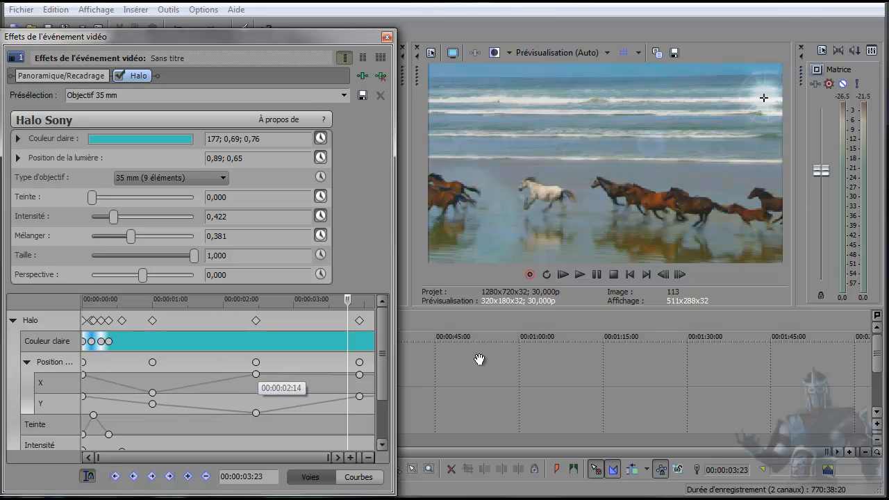
Play the first segment from the beginning to check the slower movement of the halo's light
click(628, 275)
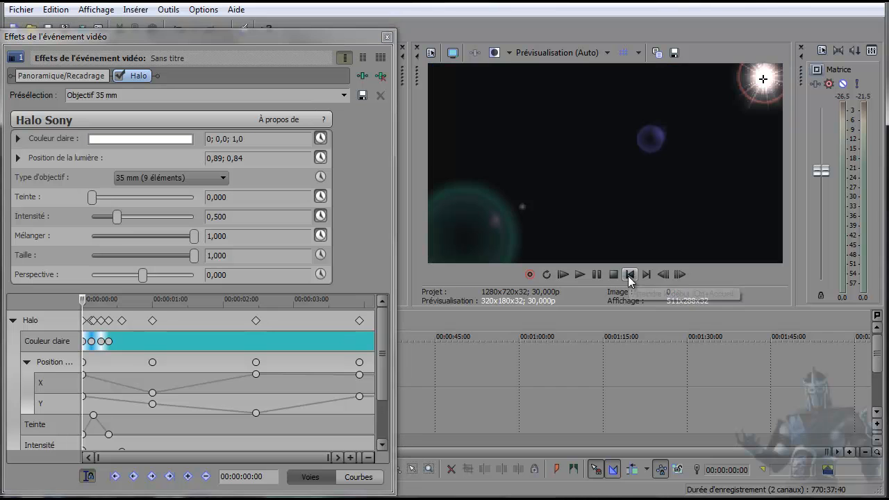
click(573, 274)
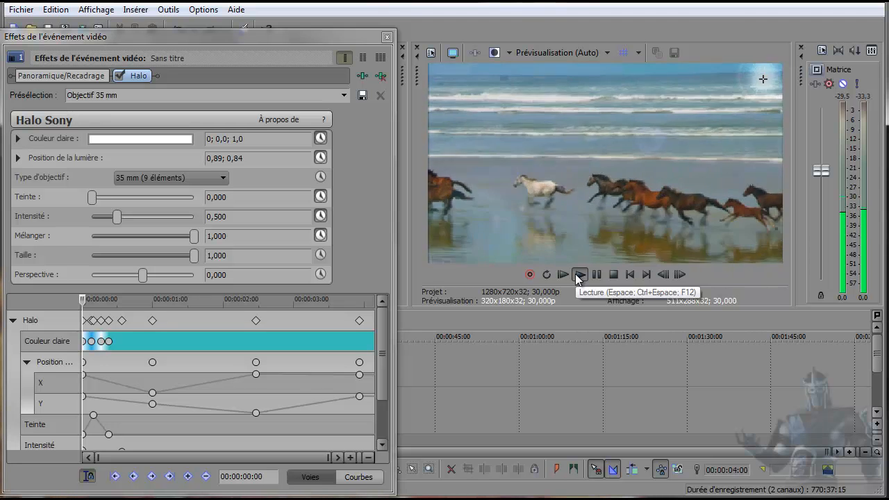
Stop playback, shift the second light position keyframe to 00:00:01:01, and close the Halo effect settings
click(615, 275)
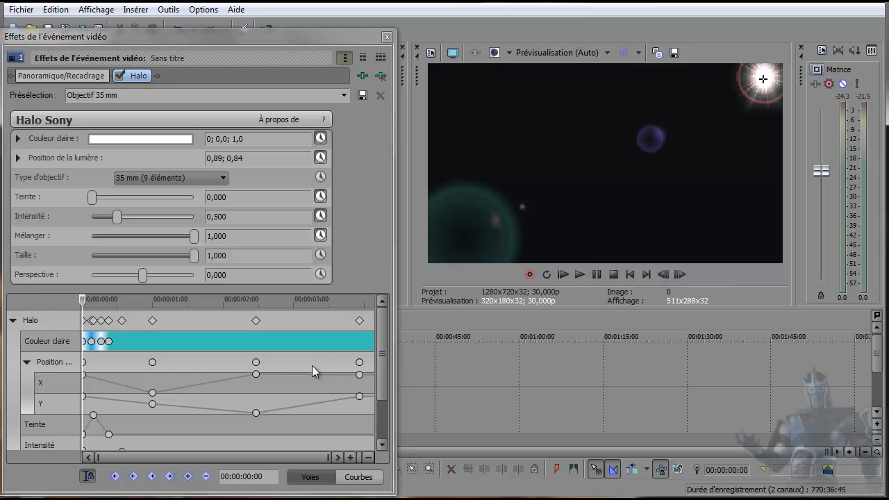
click(153, 394)
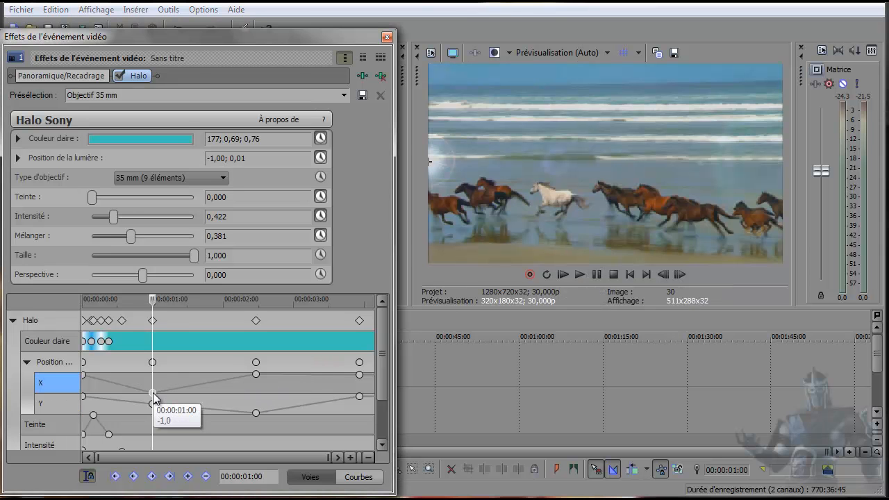
drag(153, 395, 158, 397)
right_click(158, 393)
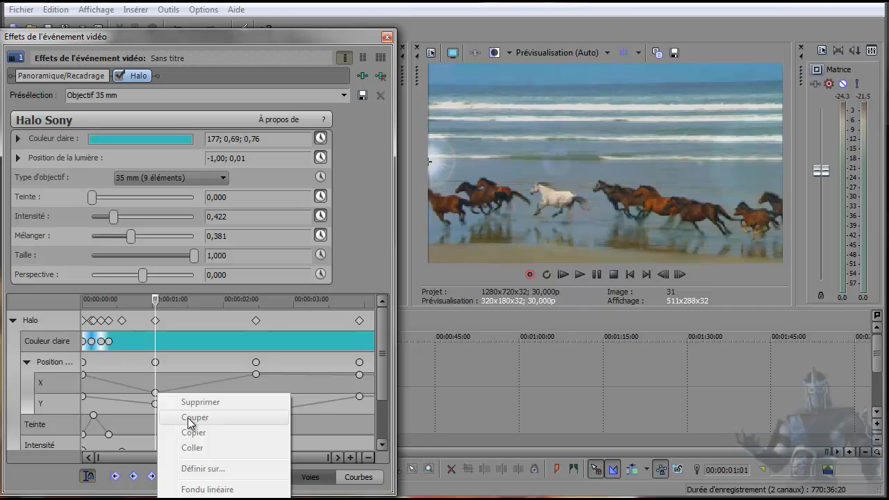
click(179, 381)
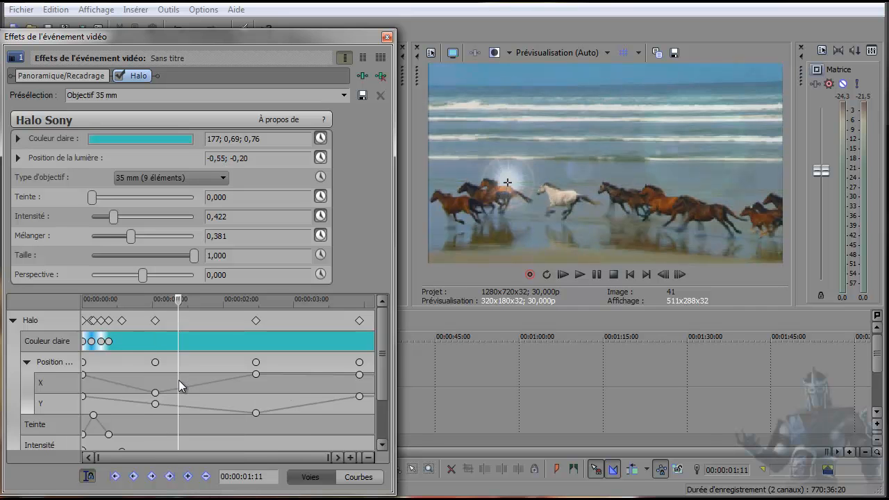
click(156, 393)
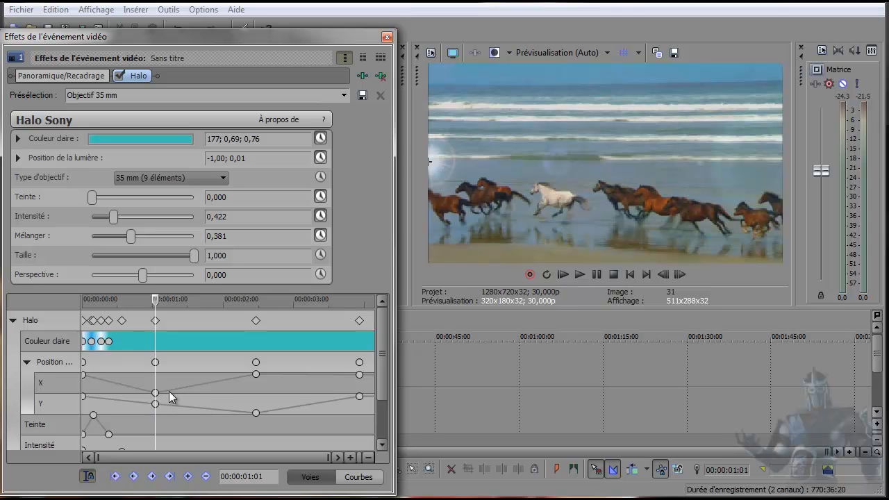
click(258, 374)
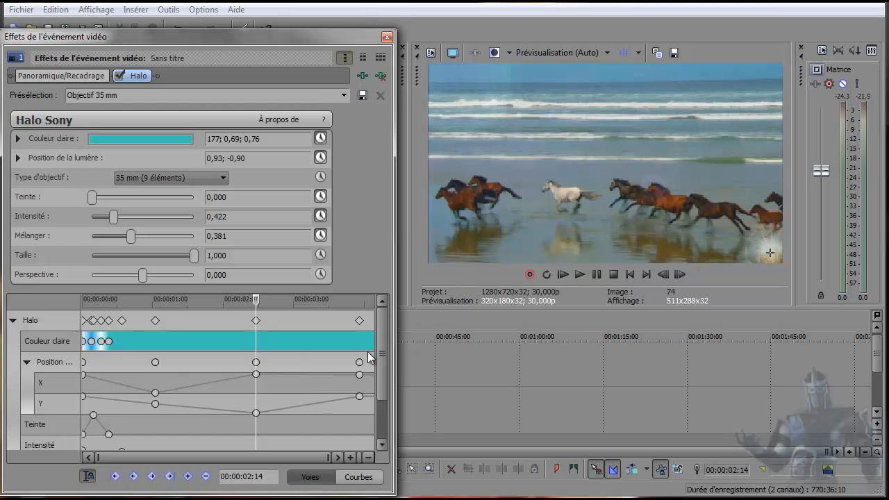
mouse_move(380, 369)
mouse_down()
mouse_move(382, 404)
mouse_move(380, 364)
mouse_up()
click(387, 36)
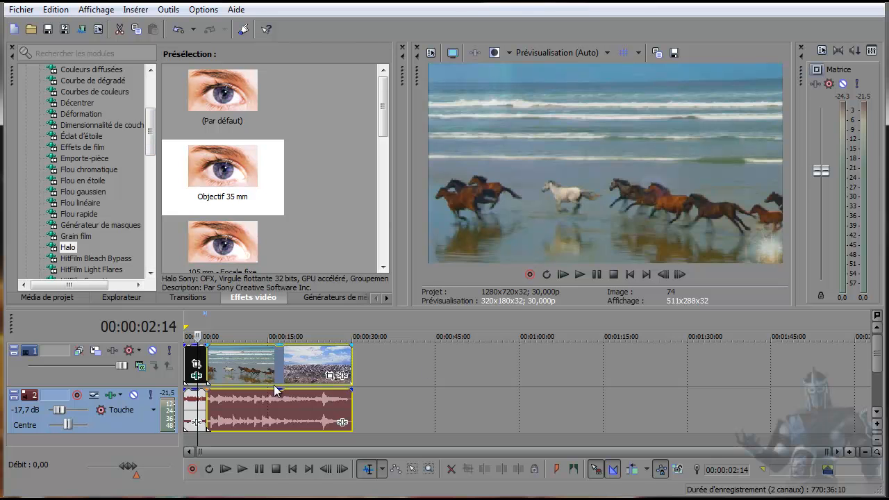
Split the long clip after the first segment at 00:00:08:21 and check the frames where the new second segment starts
click(232, 374)
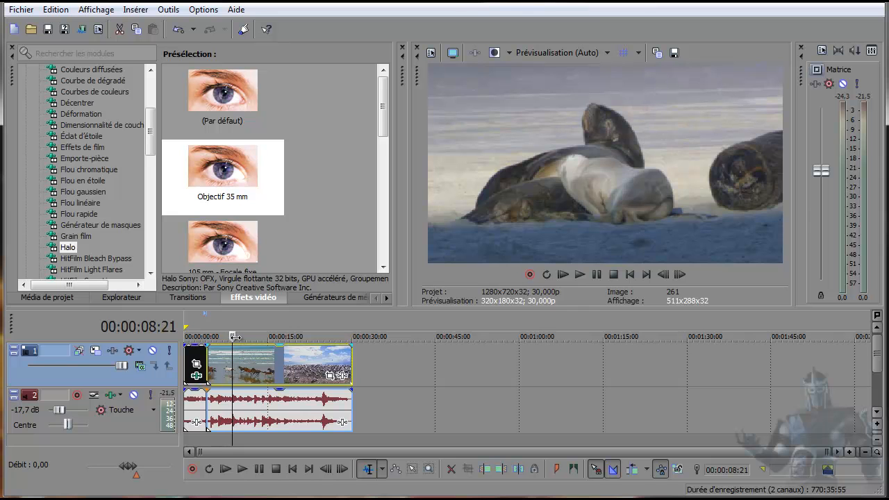
key(s)
click(220, 355)
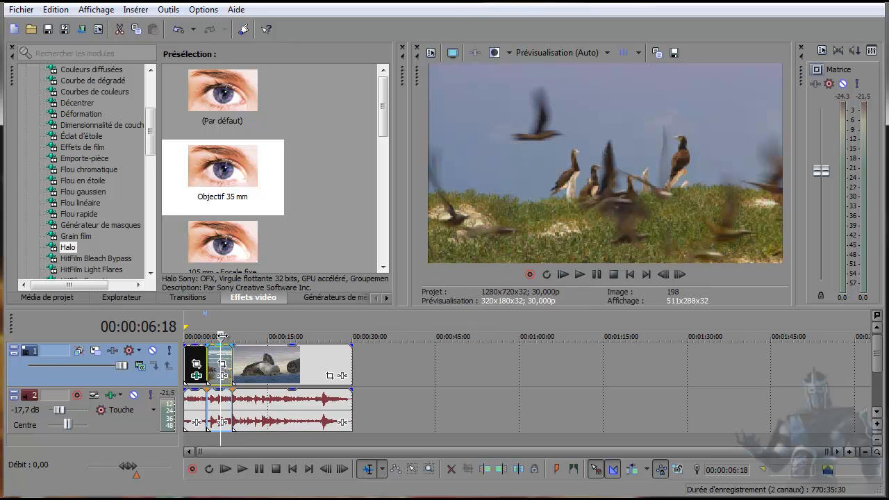
click(207, 391)
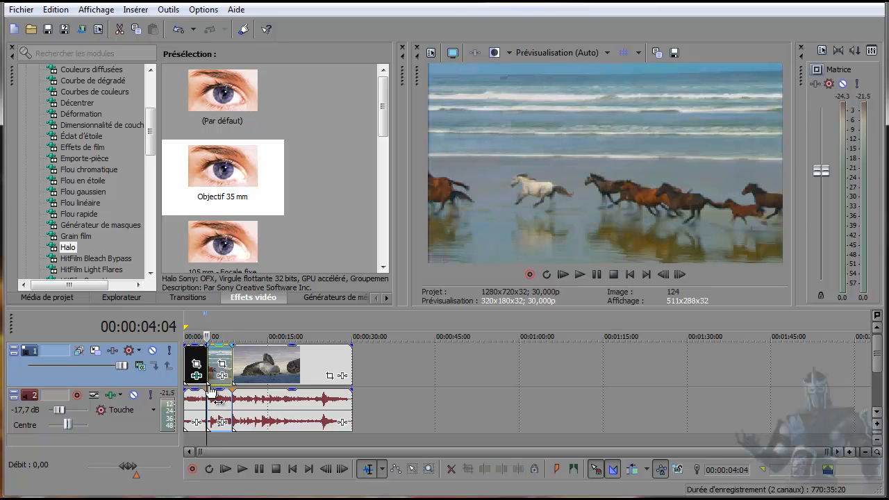
click(680, 275)
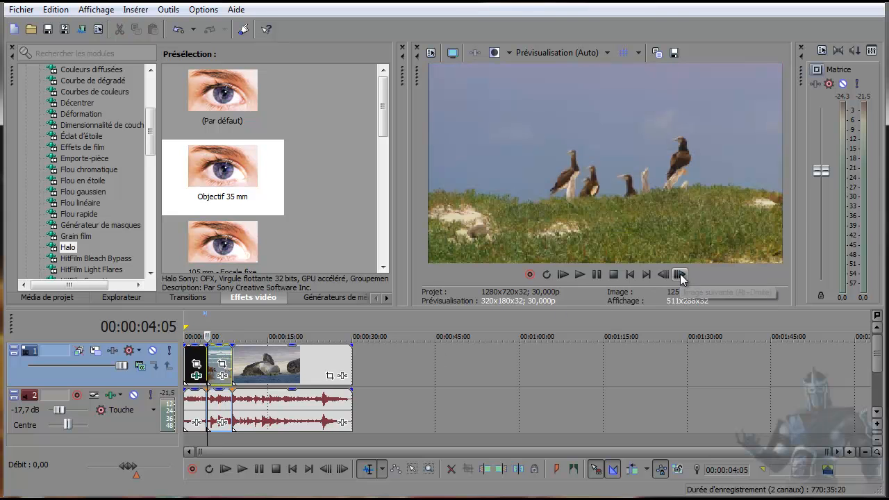
Separate the three segments by moving the last to about 00:00:44:25 and the second to about 00:00:10:26
click(230, 362)
drag(229, 362, 465, 357)
drag(222, 361, 258, 361)
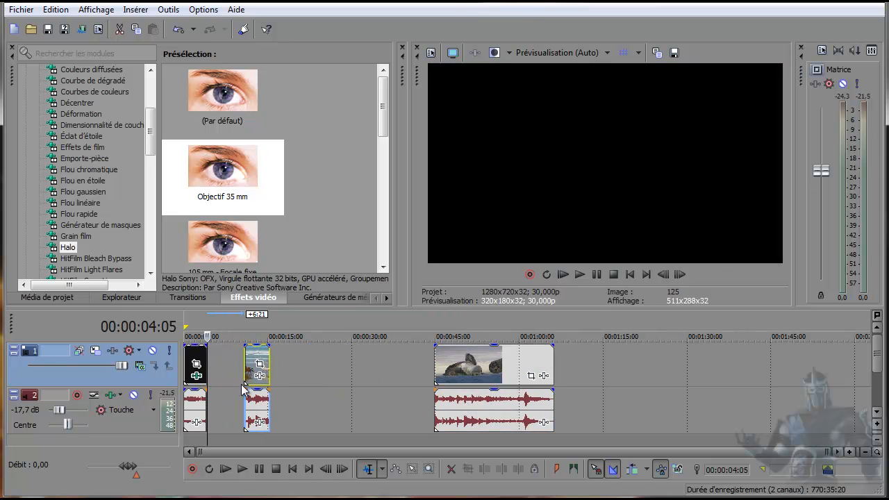
Apply the default HitFilm Scan Lines preset to the second segment, with the playhead at 00:00:10:27
click(244, 441)
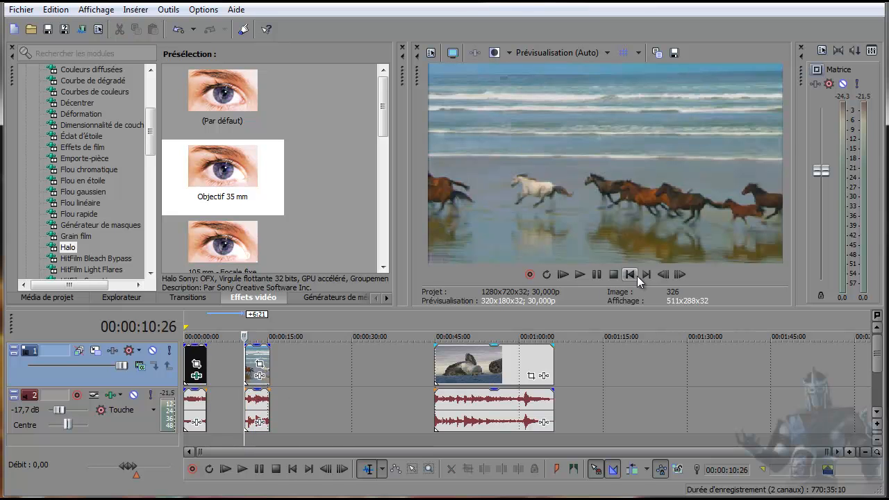
click(679, 275)
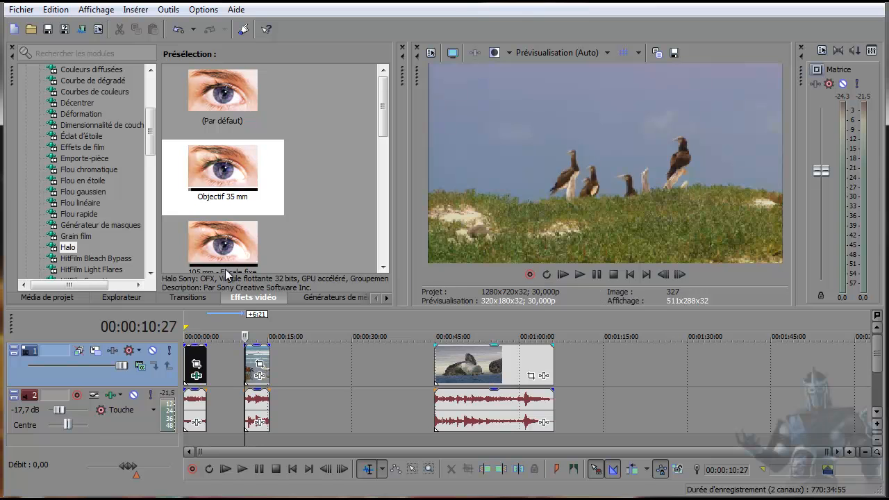
drag(150, 139, 150, 158)
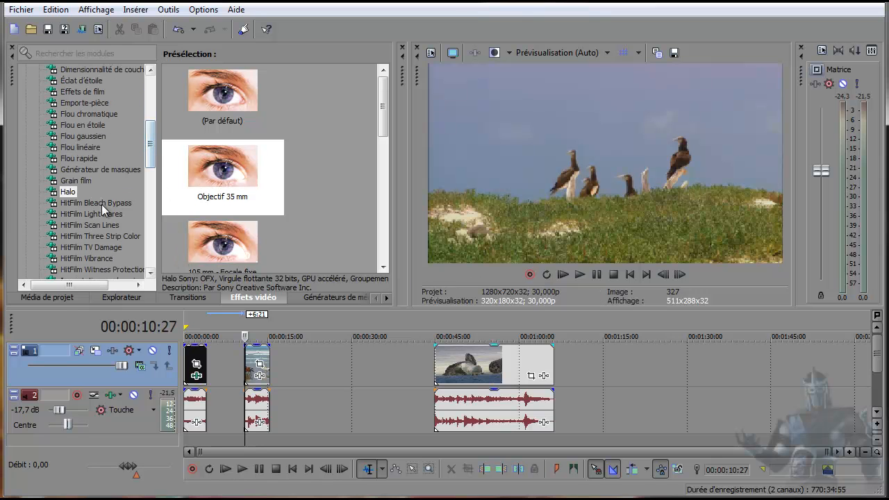
click(93, 215)
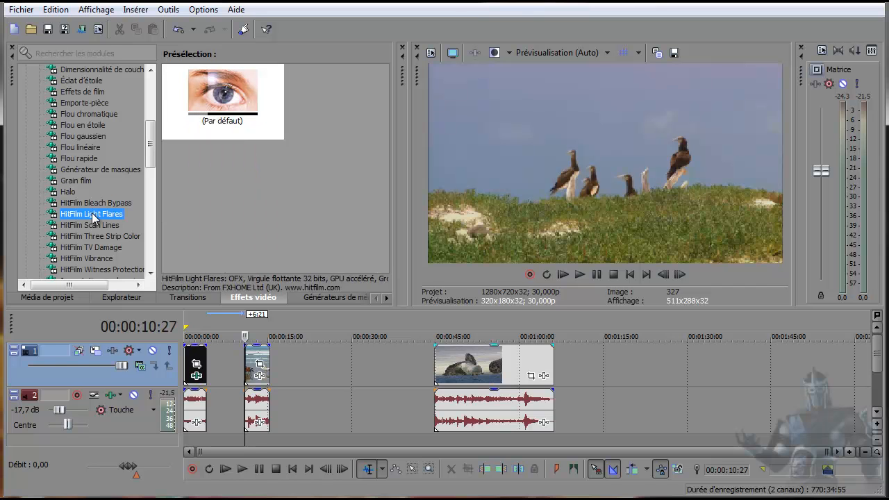
click(92, 225)
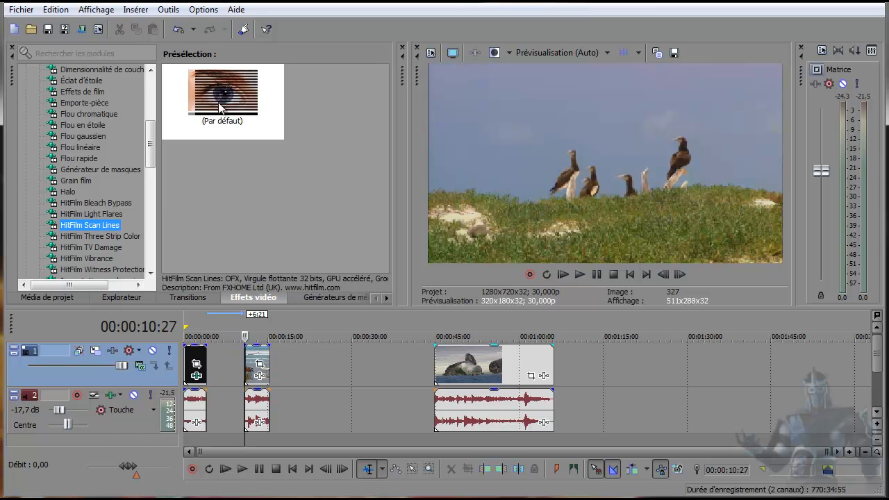
drag(222, 97, 250, 349)
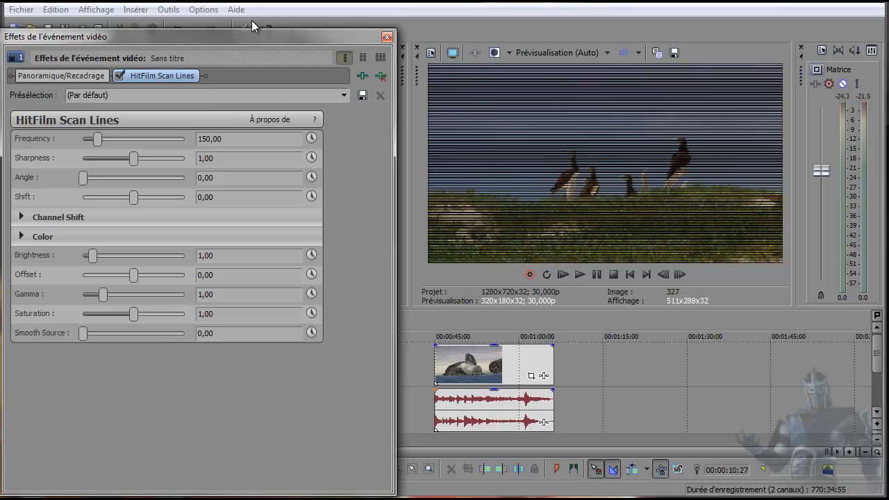
Set the Scan Lines Frequency to 202,01 and enable keyframe animation for it
drag(237, 36, 214, 0)
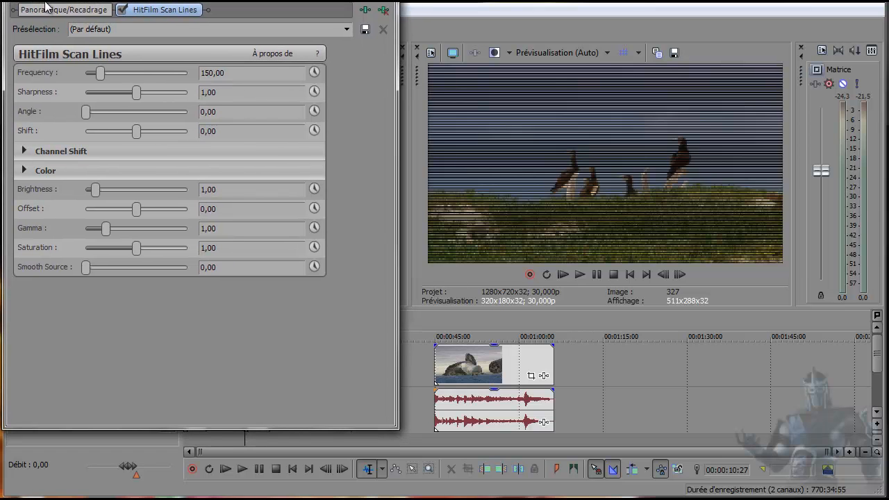
click(164, 11)
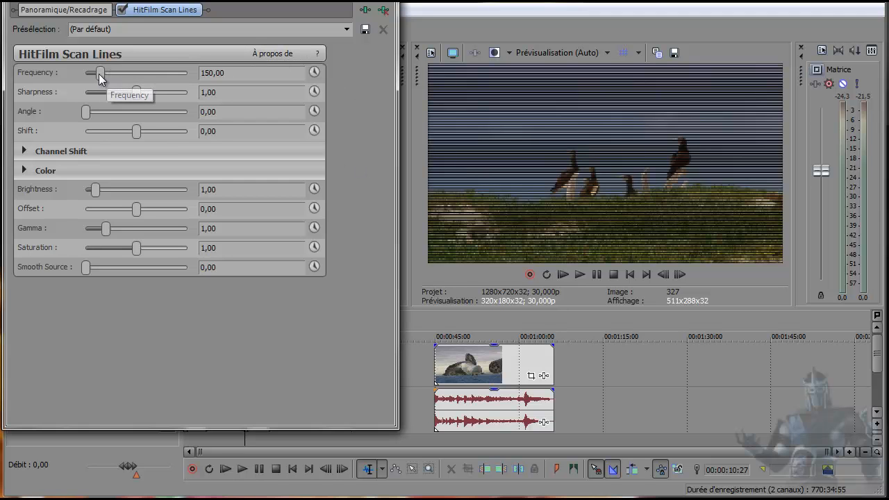
mouse_move(100, 74)
mouse_down()
mouse_move(125, 77)
mouse_move(106, 72)
mouse_up()
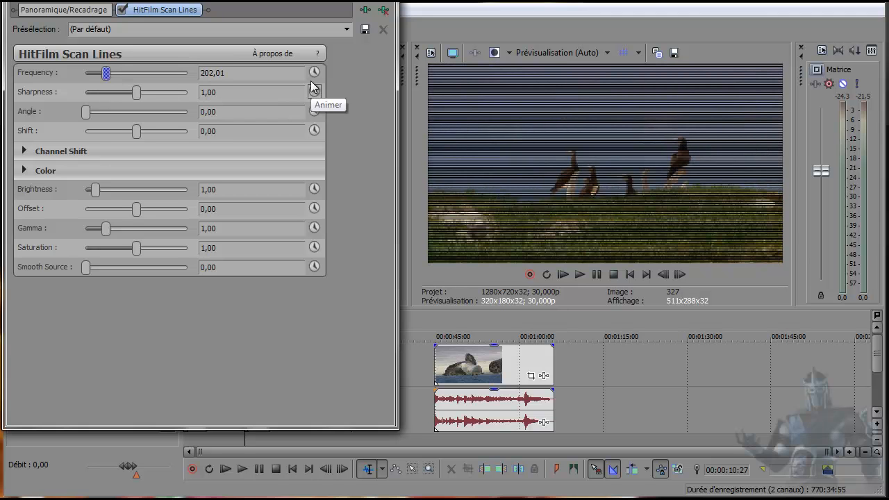
click(314, 74)
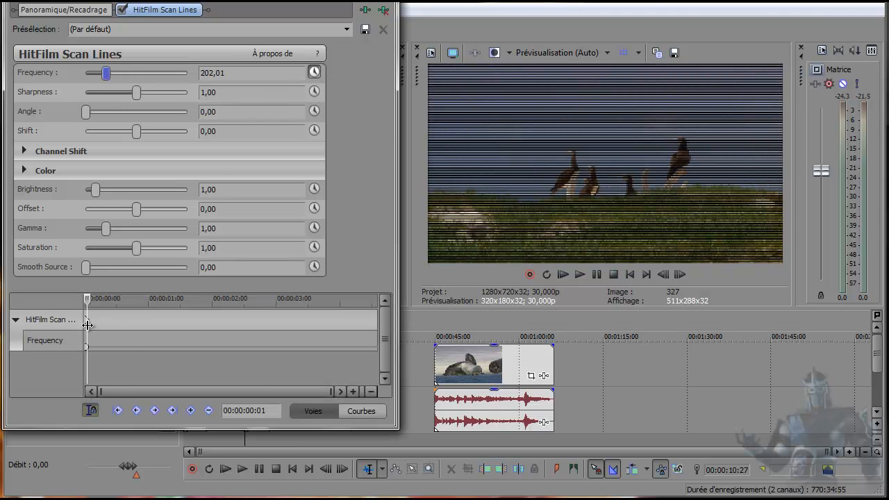
Add Frequency keyframes of 285,61 at 00:00:00:01 and 369,20 at 00:00:02:08 in the Scan Lines animation
click(70, 344)
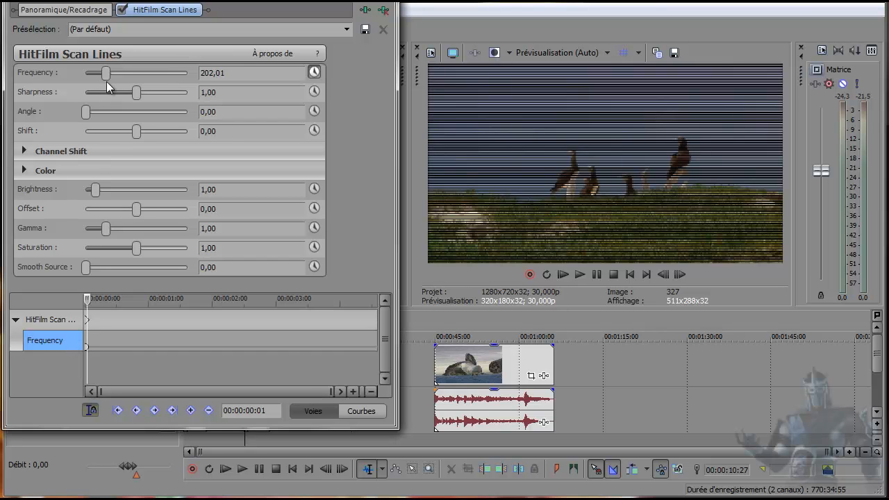
drag(107, 76, 115, 74)
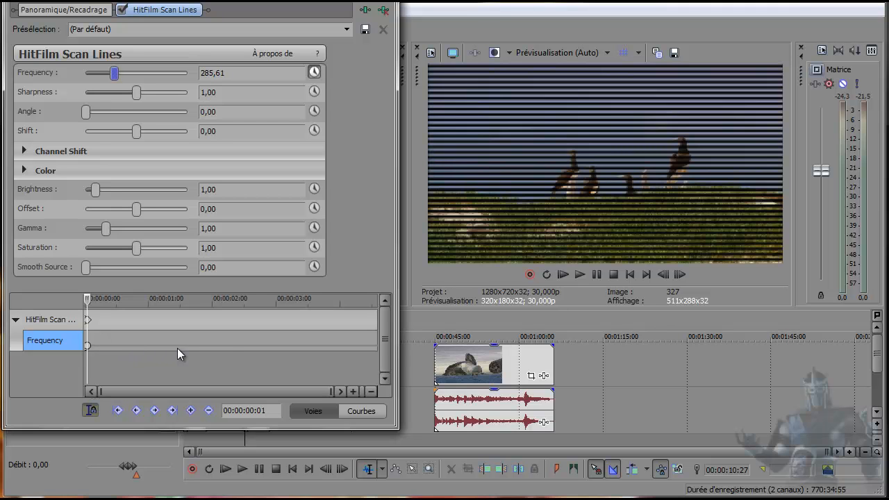
click(229, 347)
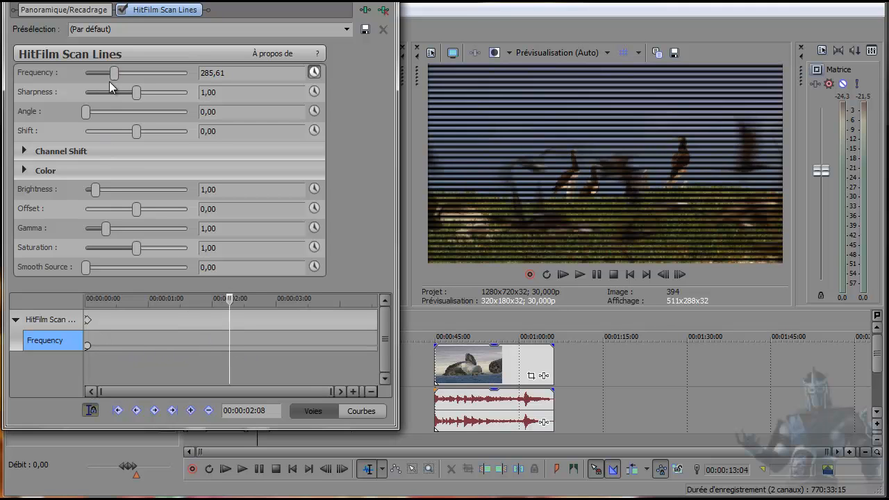
mouse_move(114, 73)
mouse_down()
mouse_move(136, 74)
mouse_move(124, 77)
mouse_up()
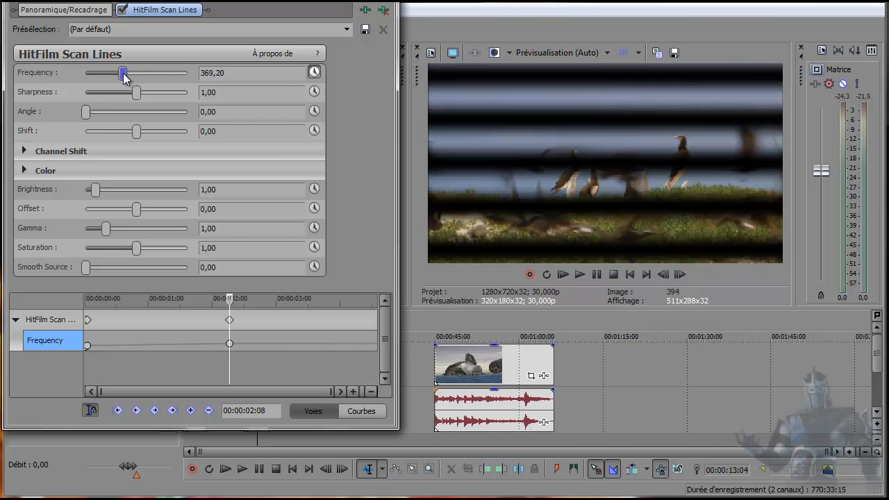
Animate the scan line Angle with a value of -17,14 at 00:00:03:26, and set Shift to 0,35
click(332, 368)
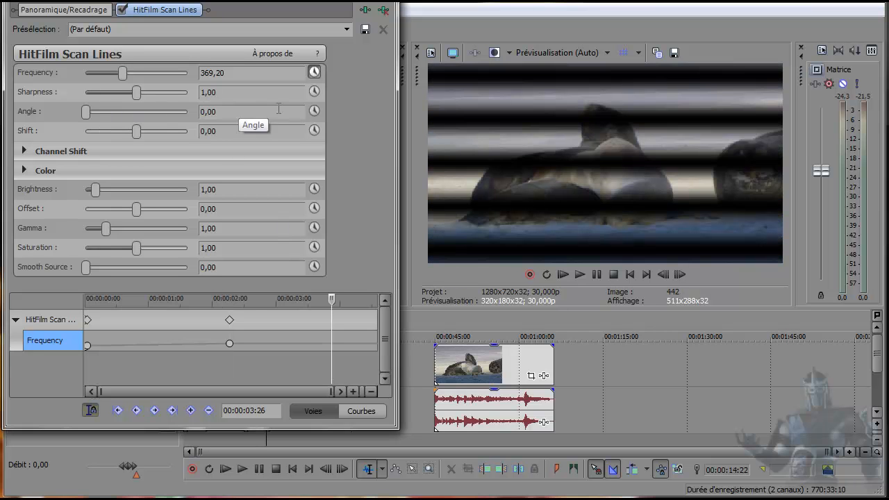
click(314, 111)
drag(83, 112, 95, 117)
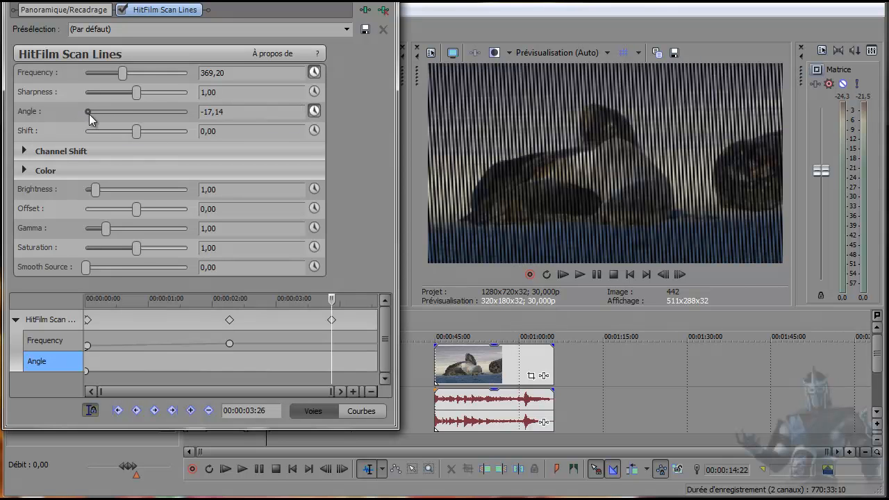
drag(136, 132, 154, 132)
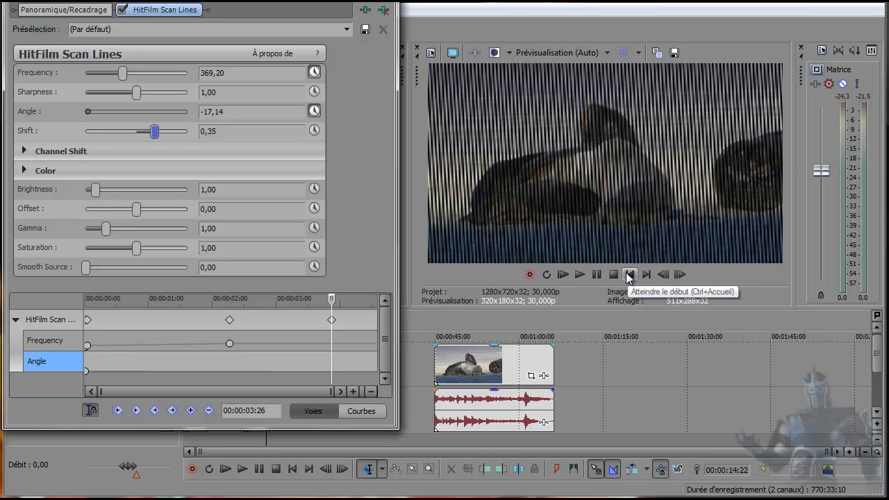
Shrink the effect window to uncover the timeline, and play the second segment from its start to check the animated scan lines
click(435, 444)
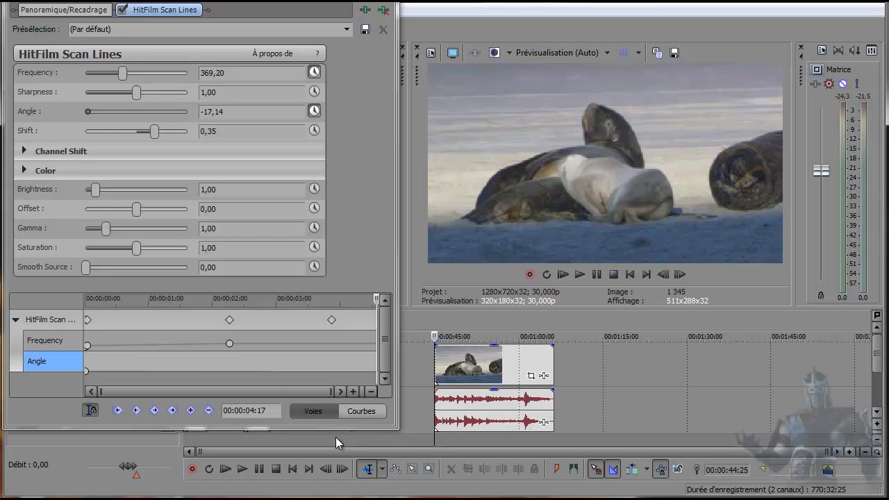
drag(325, 427, 324, 299)
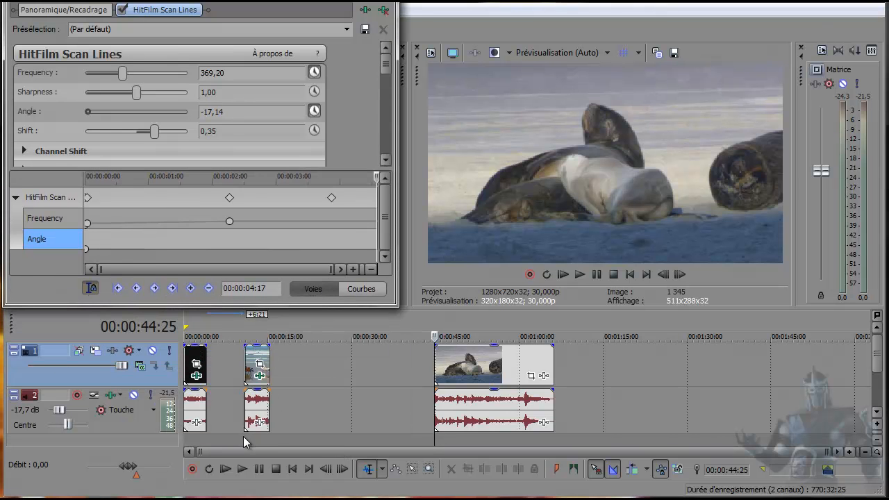
click(243, 436)
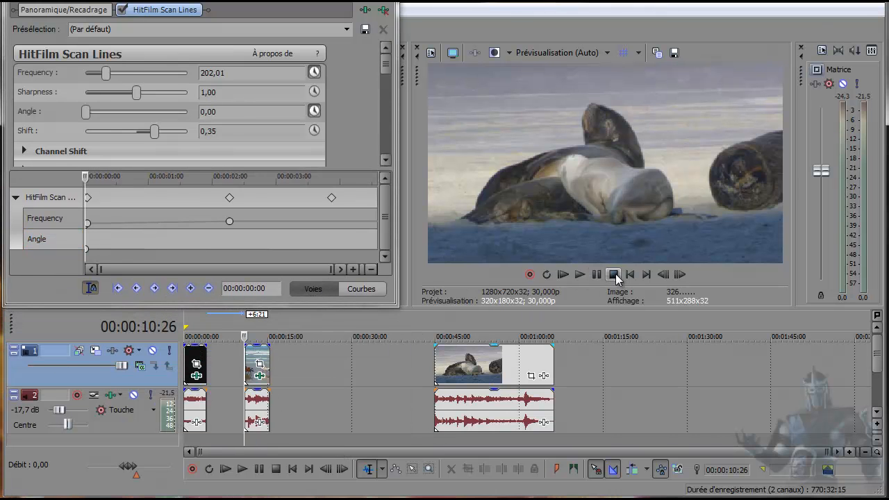
click(577, 274)
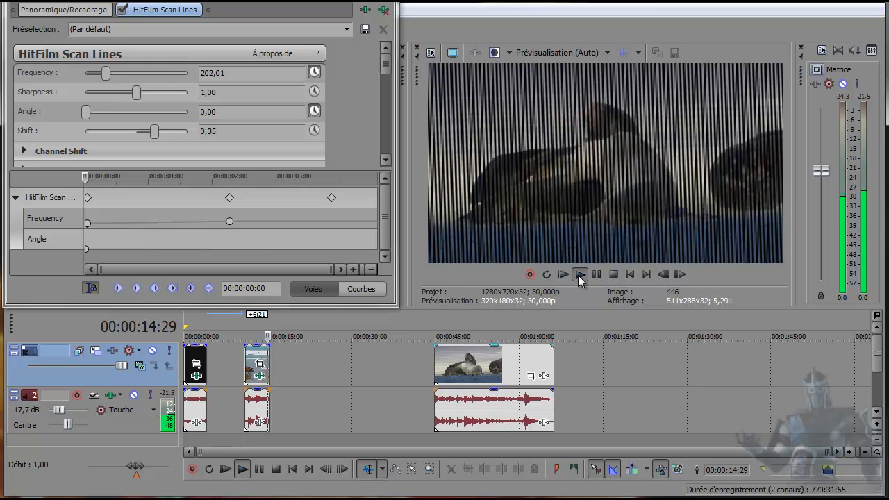
click(617, 276)
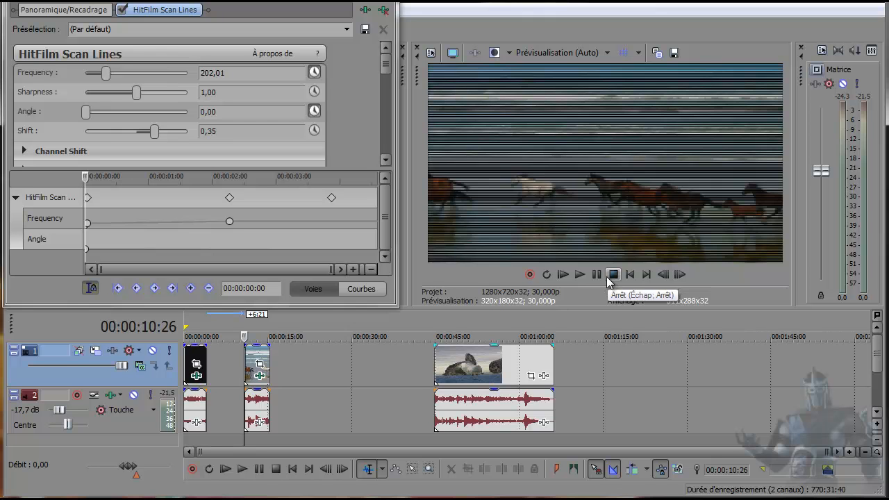
click(679, 274)
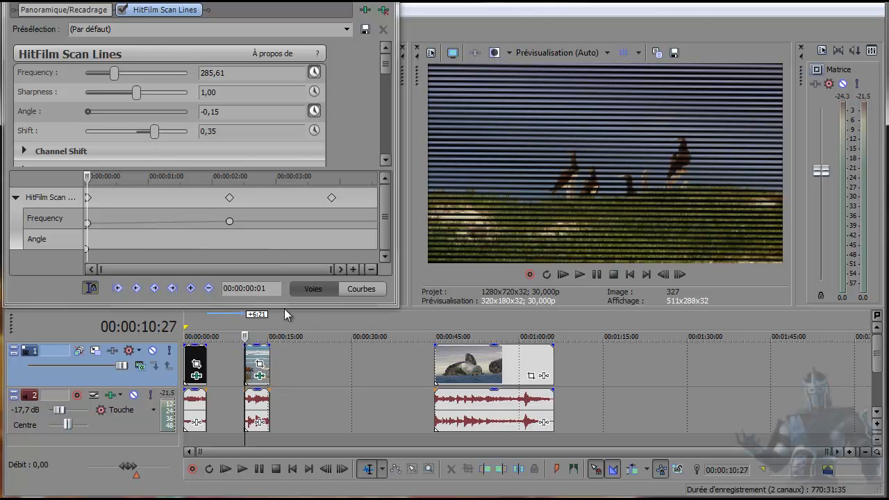
Enlarge the effect window, enable keyframe animation for Gamma, and add a Gamma keyframe of 2,76 at 00:00:00:19
drag(285, 303, 282, 455)
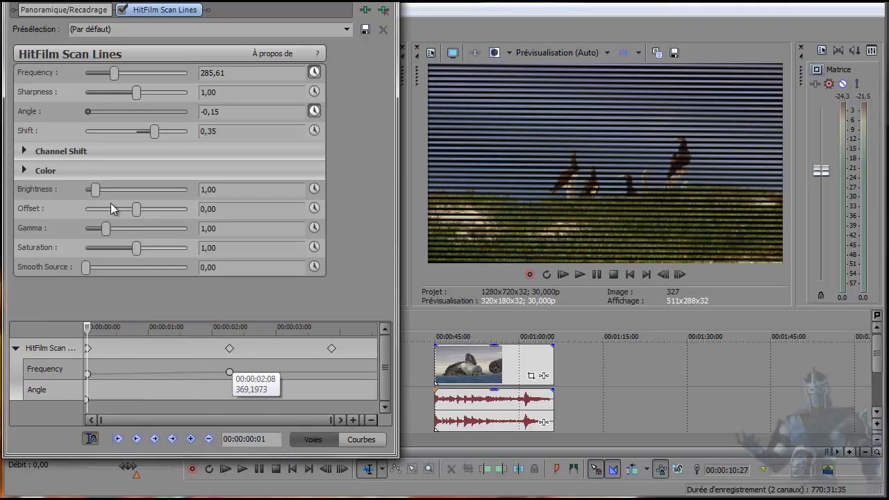
click(315, 228)
drag(385, 358, 387, 382)
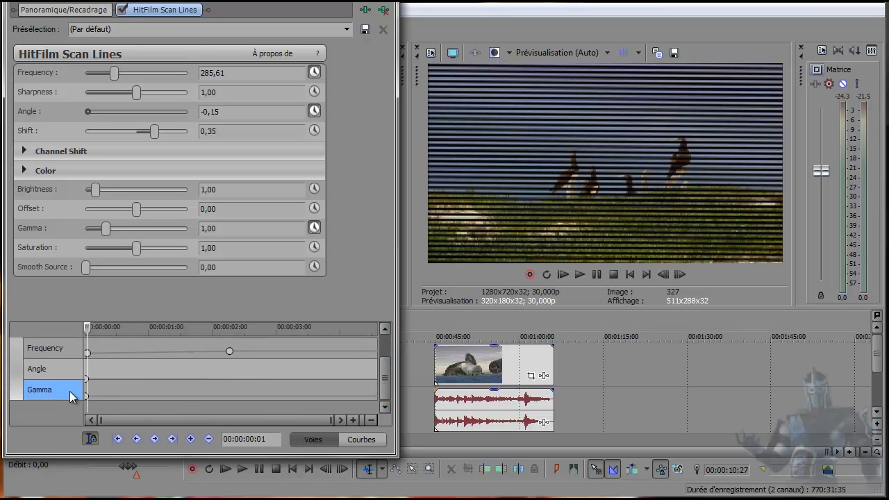
click(125, 398)
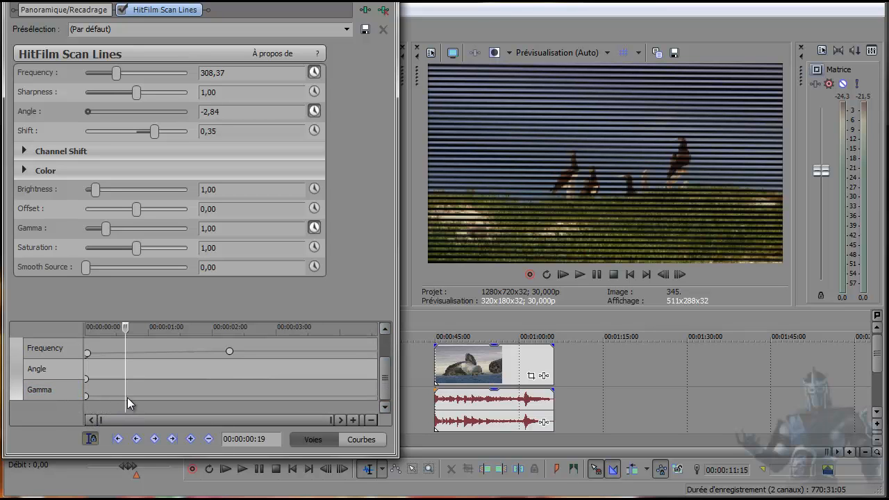
drag(107, 231, 150, 245)
drag(143, 239, 142, 240)
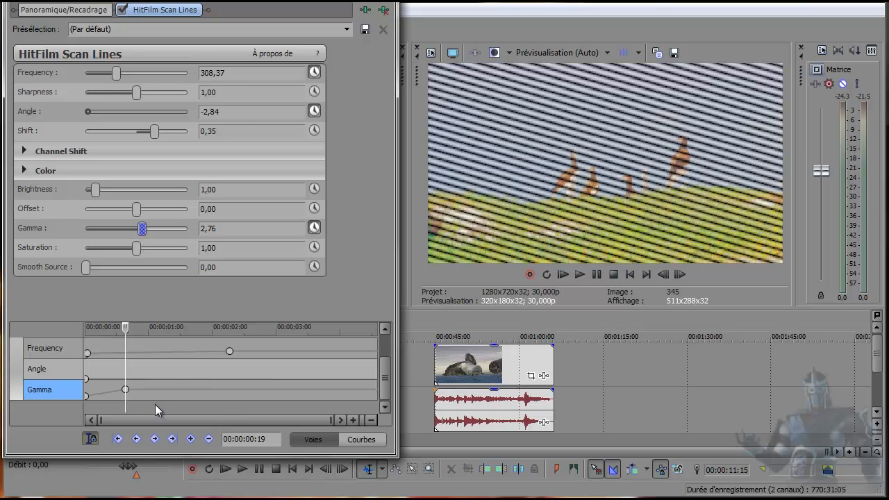
Enable keyframe animation for Saturation and add a keyframe of 0,30 at 00:00:02:05
click(221, 404)
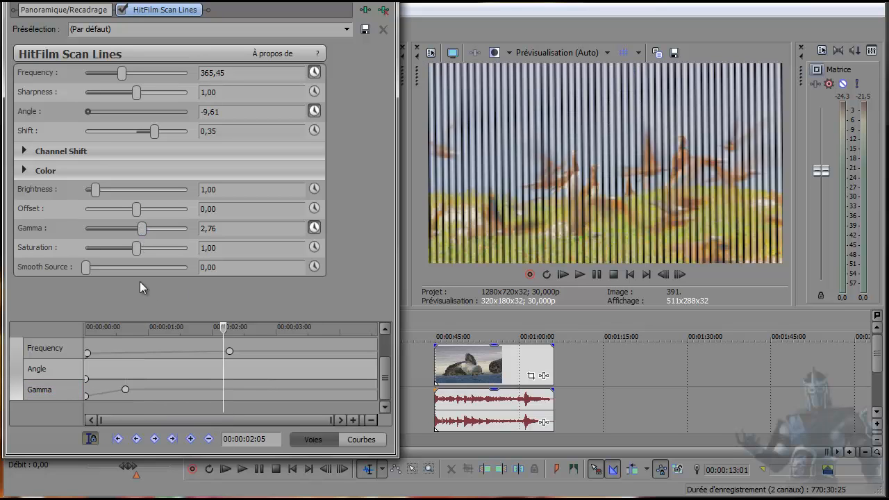
click(315, 248)
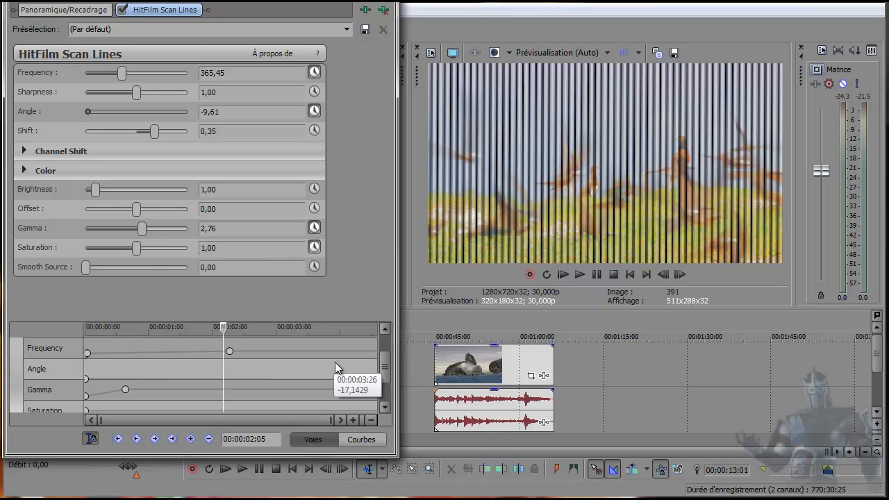
scroll(383, 379, down, 1)
click(63, 390)
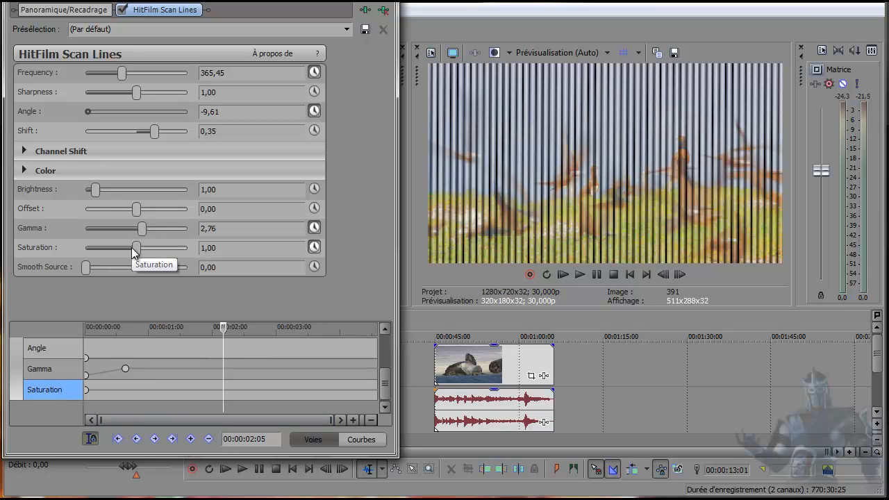
drag(136, 248, 102, 251)
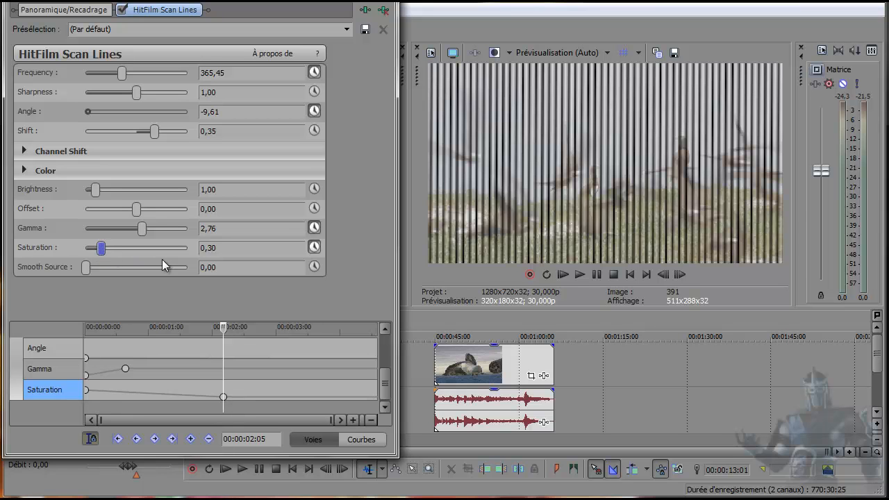
Inspect the Color and Channel Shift parameters of the Scan Lines effect, and close the effect window
click(23, 171)
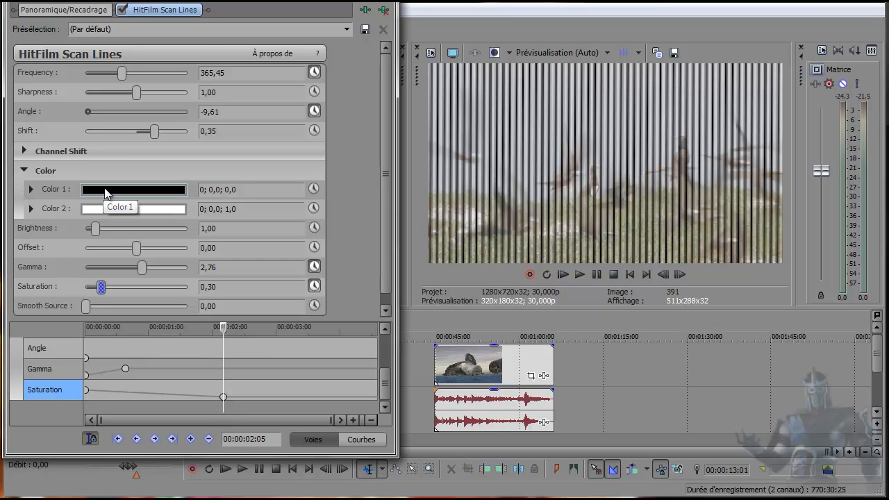
click(28, 170)
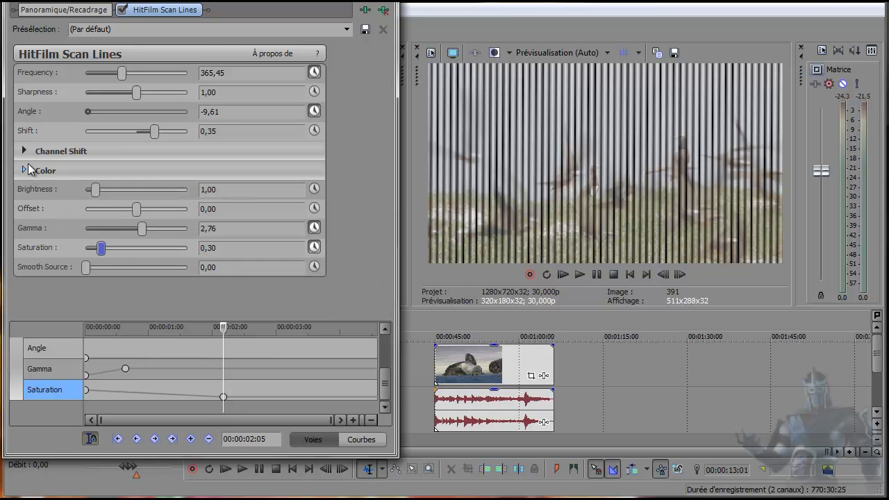
click(26, 150)
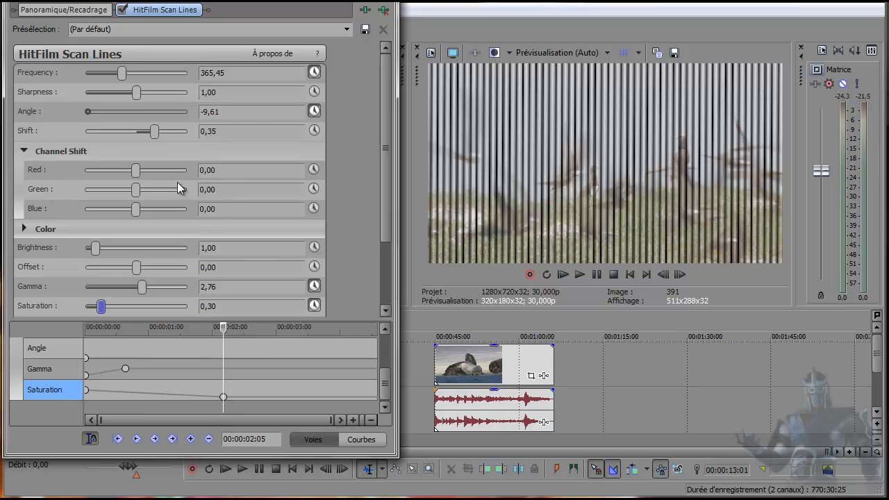
mouse_move(382, 206)
mouse_down()
mouse_move(379, 262)
mouse_move(377, 194)
mouse_up()
click(382, 1)
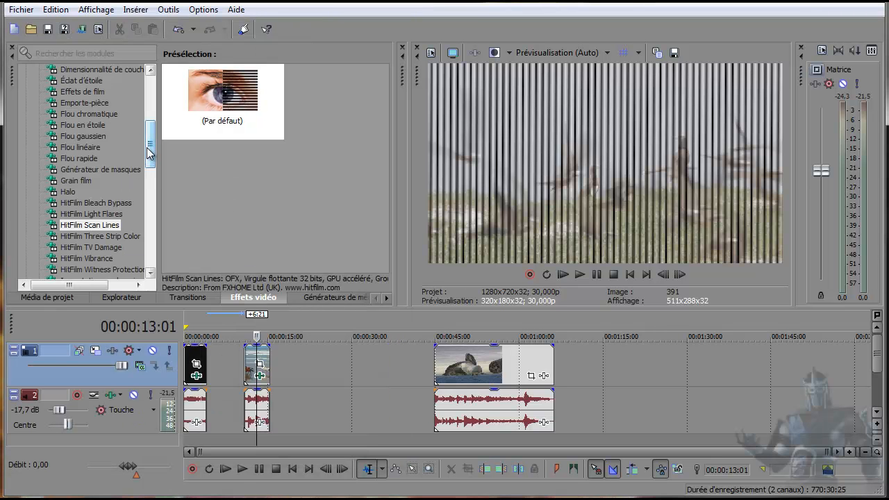
Browse the video effects list, examining the presets of Lueur, Médian, Miroir, Netteté and Sépia
drag(149, 153, 149, 179)
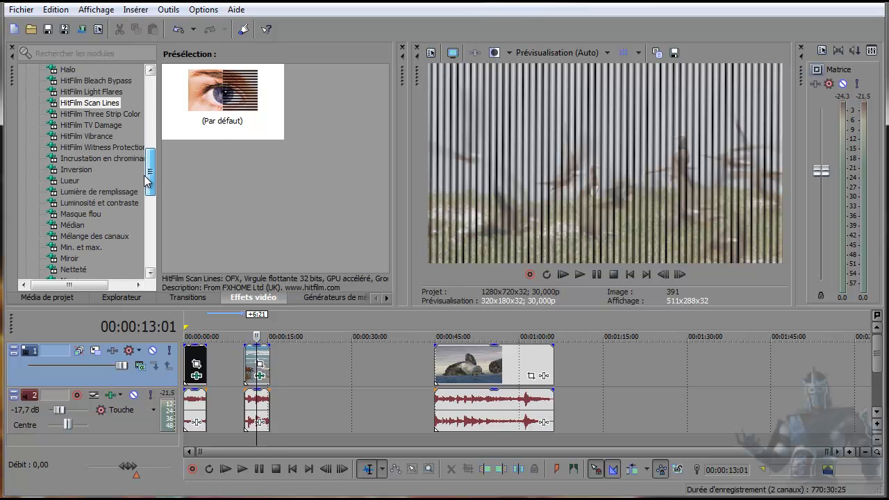
click(89, 181)
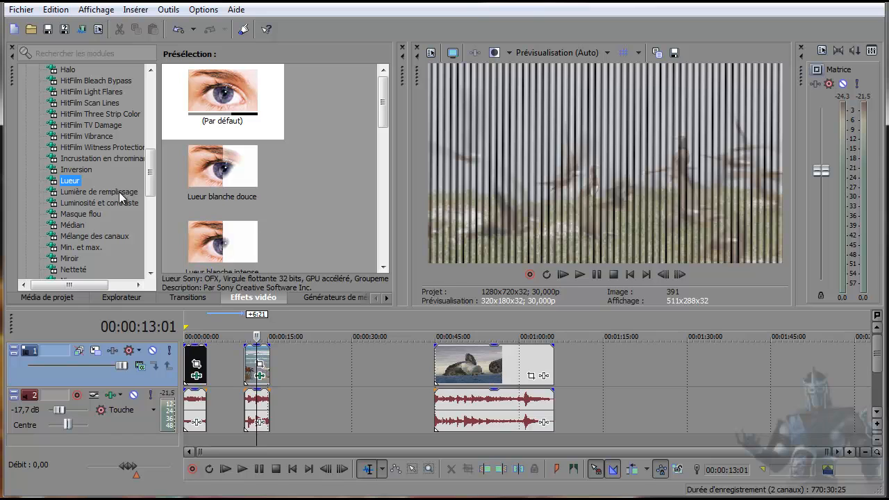
click(75, 225)
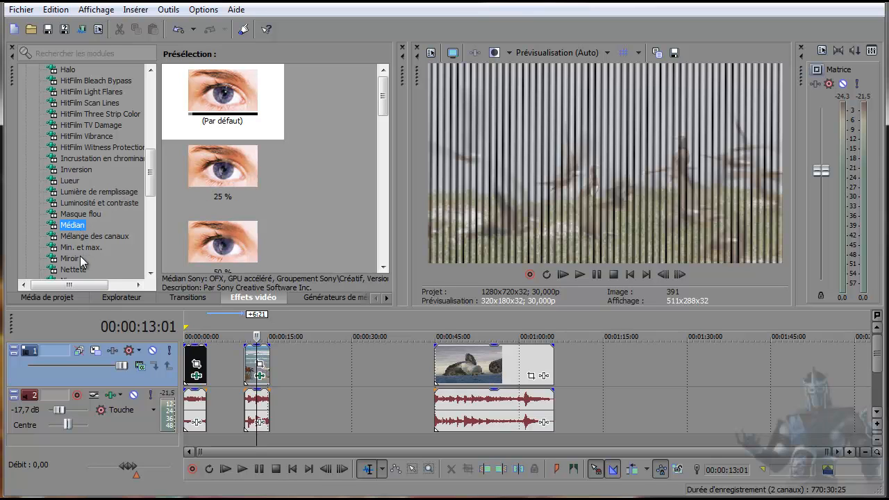
click(72, 258)
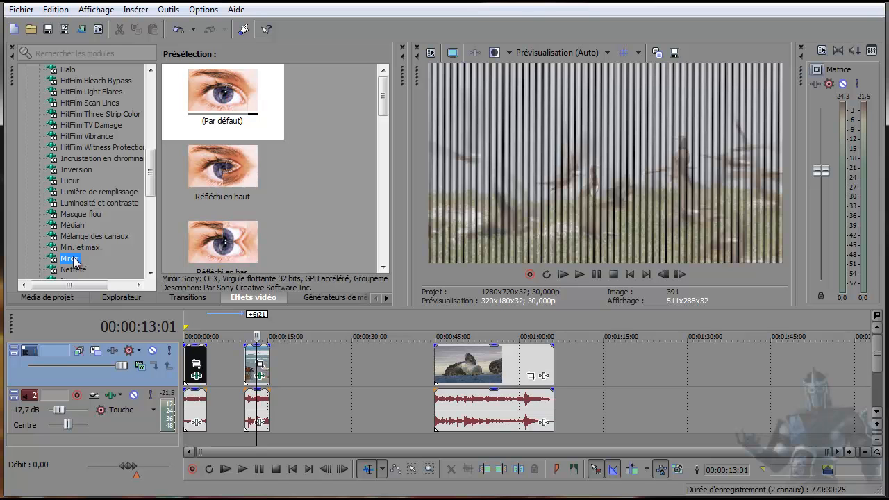
click(86, 270)
drag(151, 192, 149, 234)
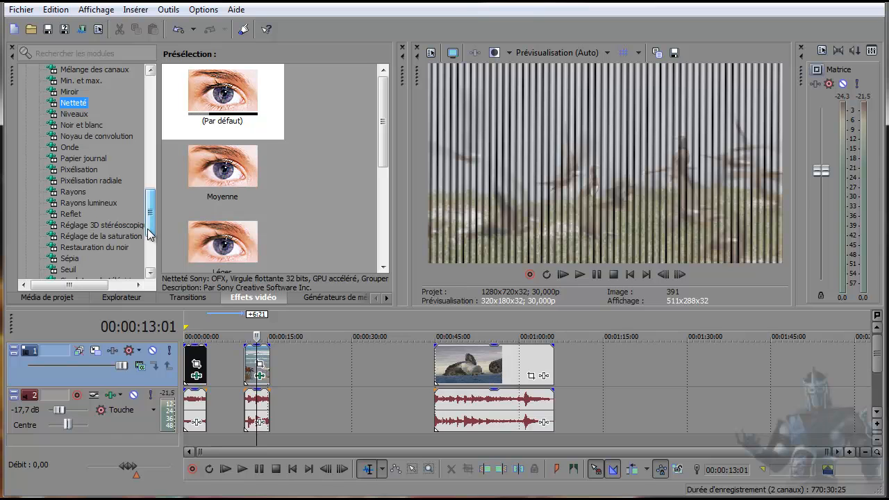
click(81, 254)
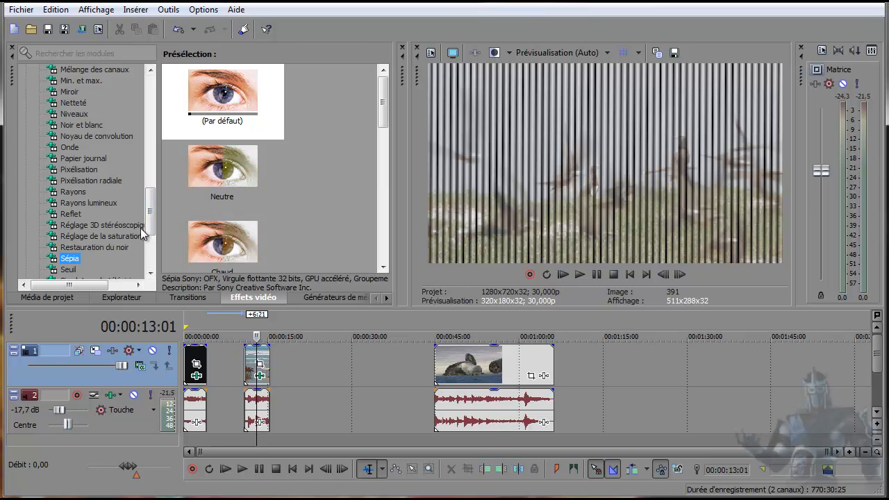
drag(151, 204, 153, 243)
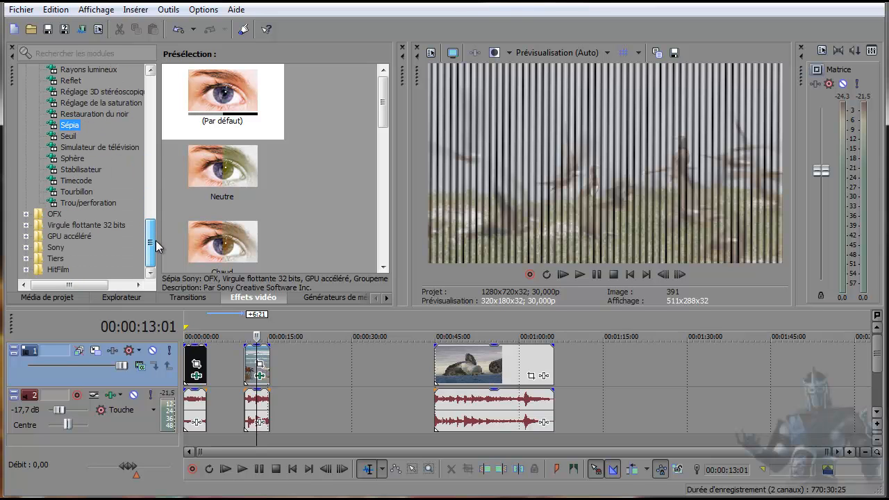
Look through the OFX and Virgule flottante 32 bits effect folders
click(25, 215)
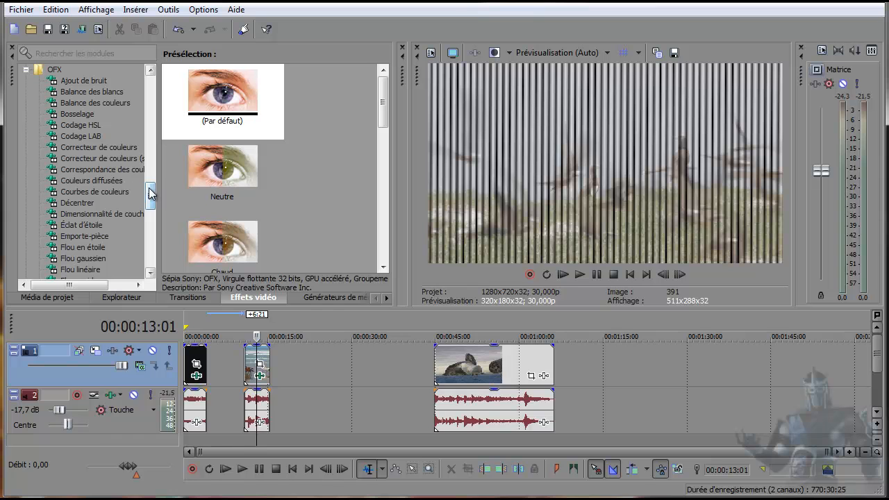
click(24, 69)
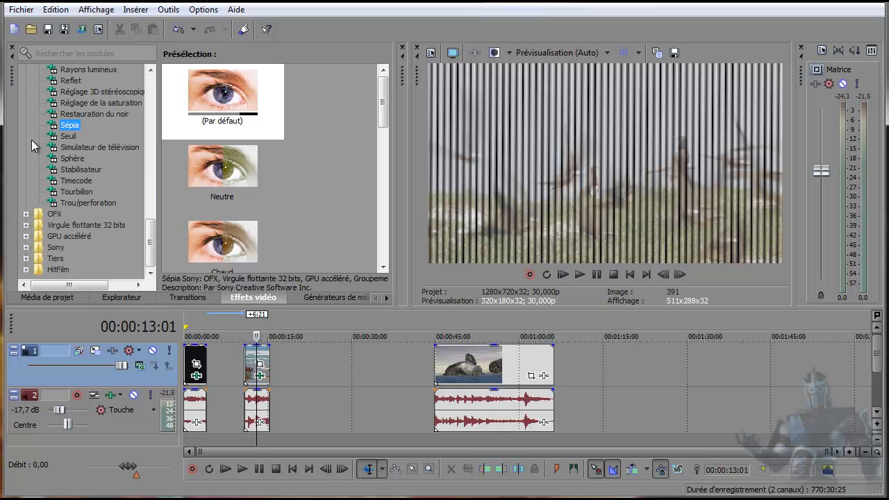
click(26, 225)
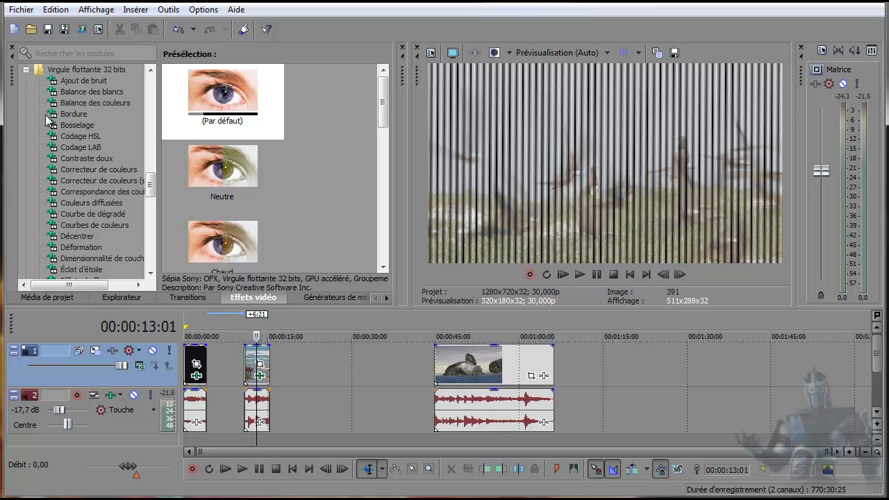
click(25, 70)
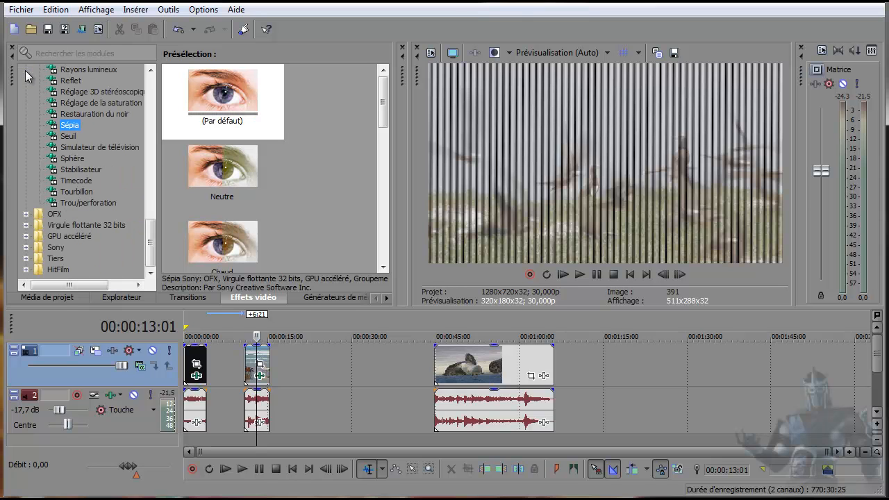
Apply the Très vieux film preset of Effets de film from the Sony folder to the third video segment
click(27, 247)
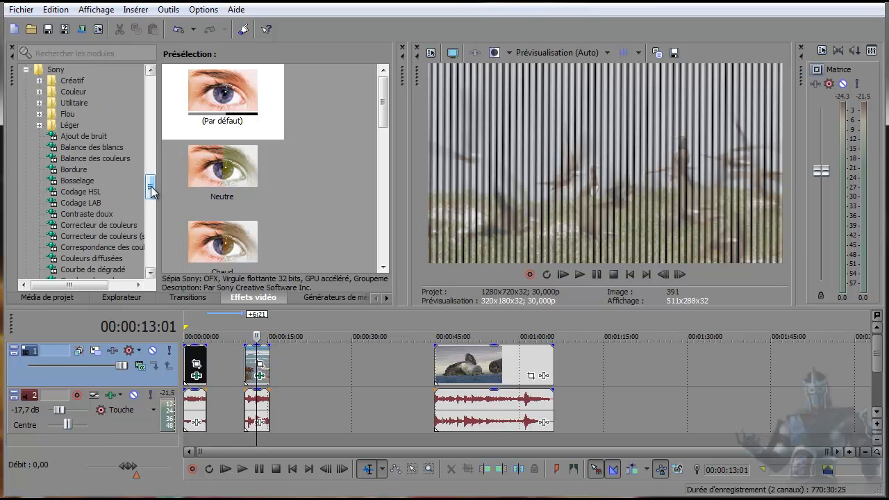
drag(149, 189, 149, 199)
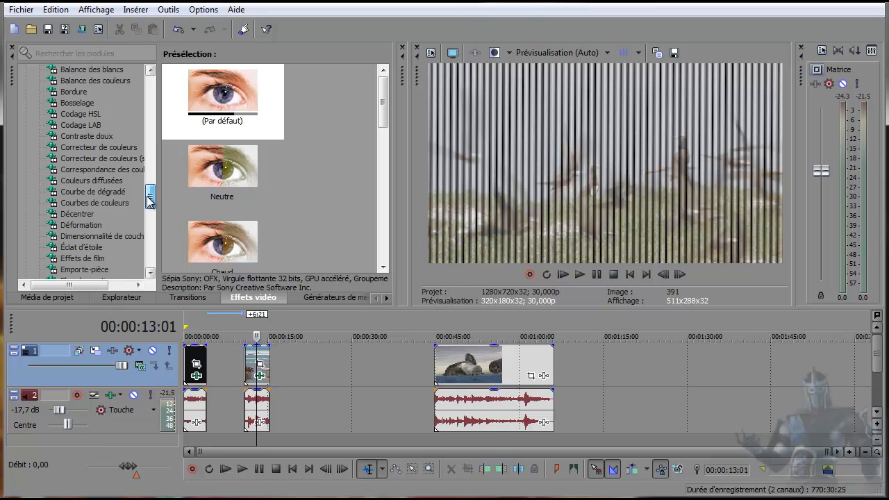
click(86, 259)
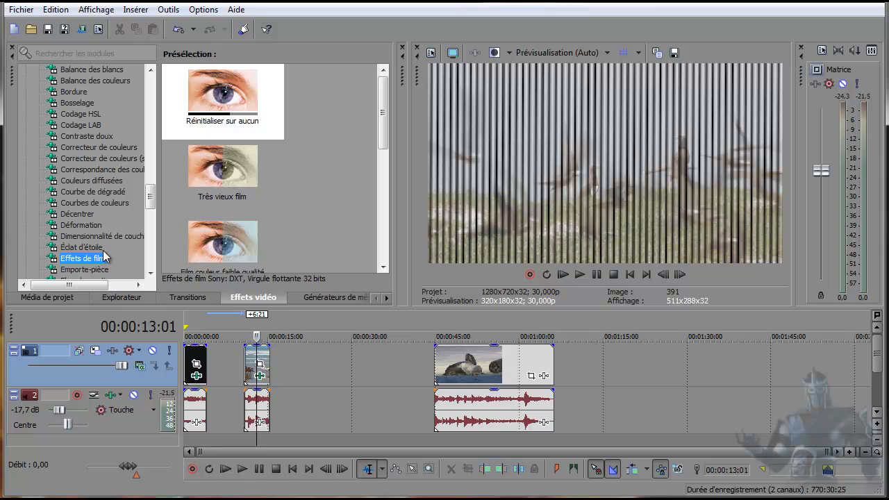
click(459, 373)
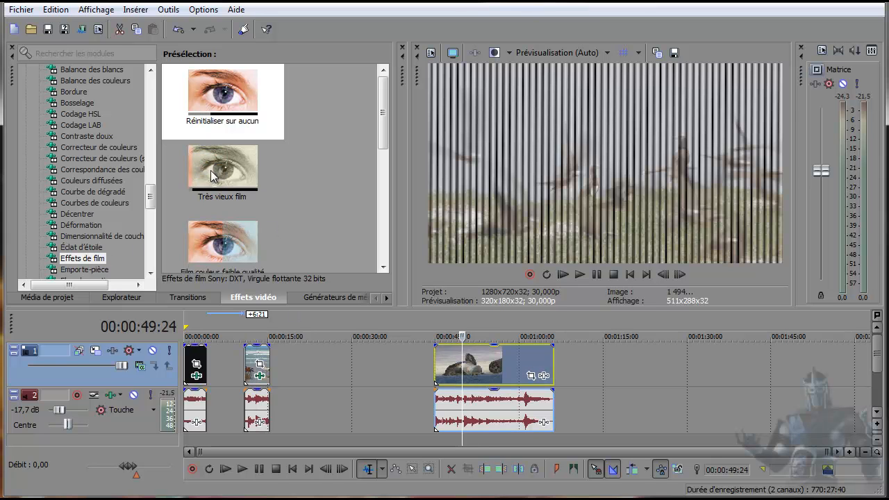
drag(208, 167, 477, 367)
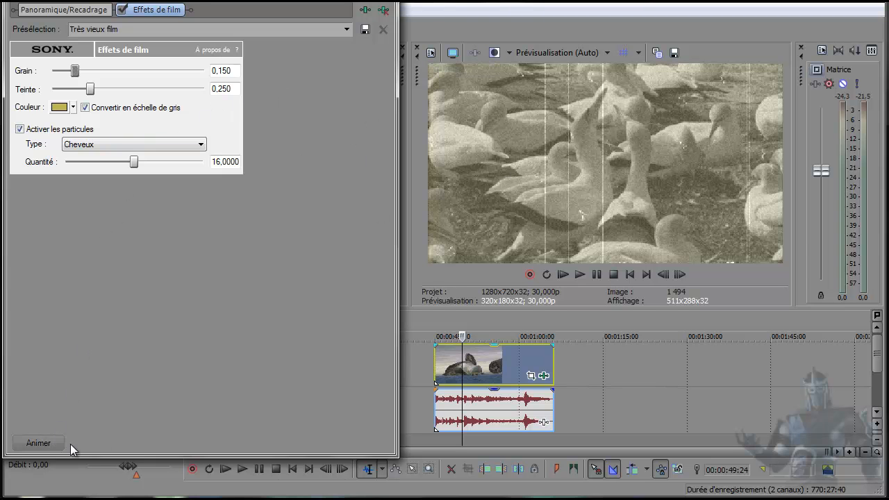
Enable animation for Effets de film and add a keyframe at 00:00:02:12 with Grain 0,472 and Teinte 0,073
click(38, 444)
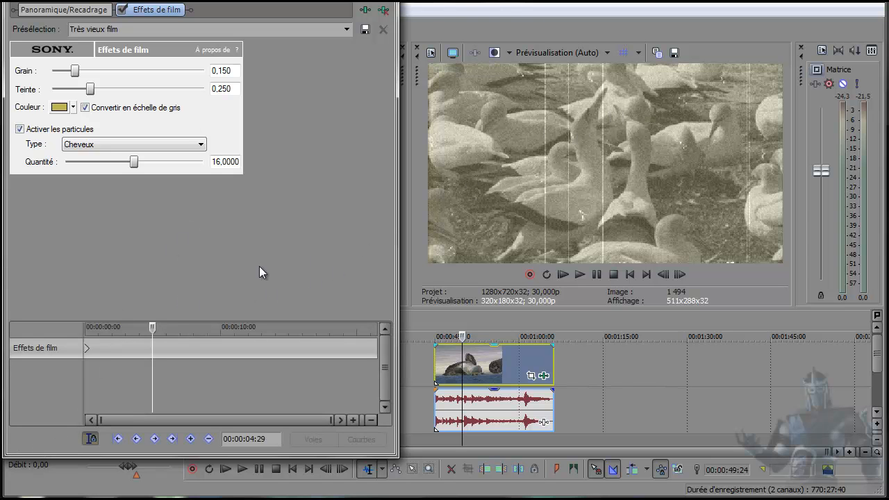
drag(152, 329, 85, 329)
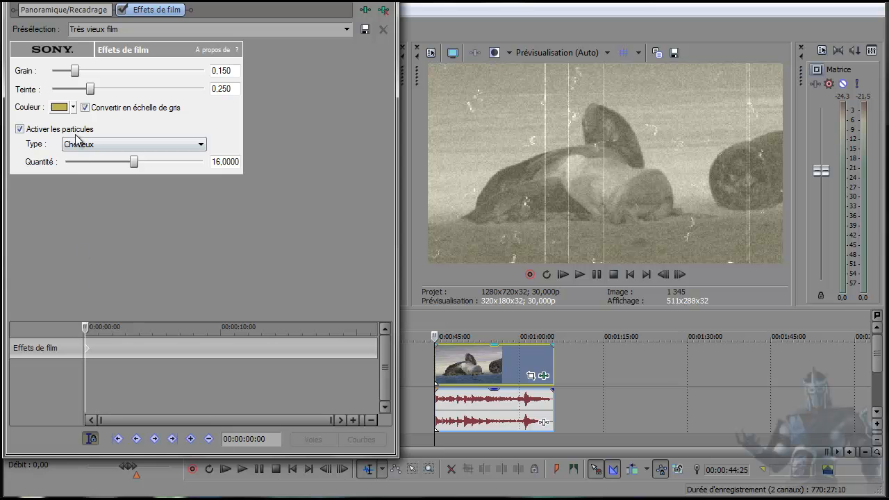
click(117, 398)
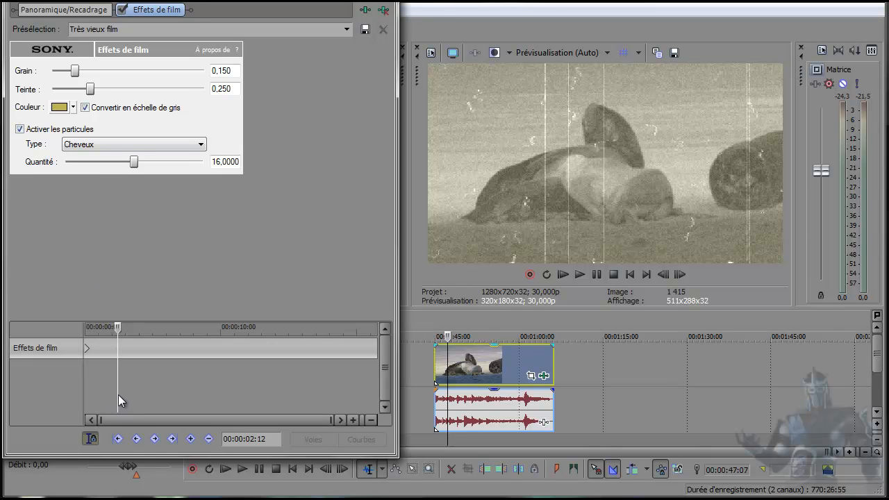
drag(76, 75, 127, 76)
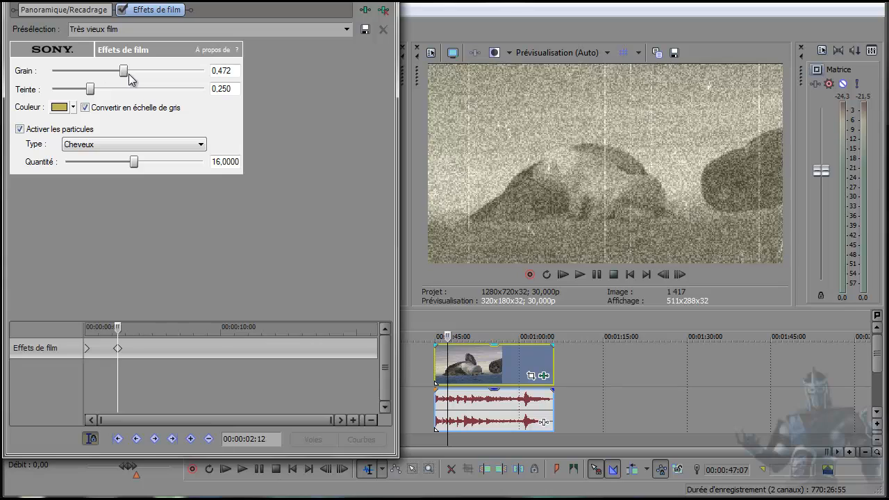
drag(89, 91, 62, 91)
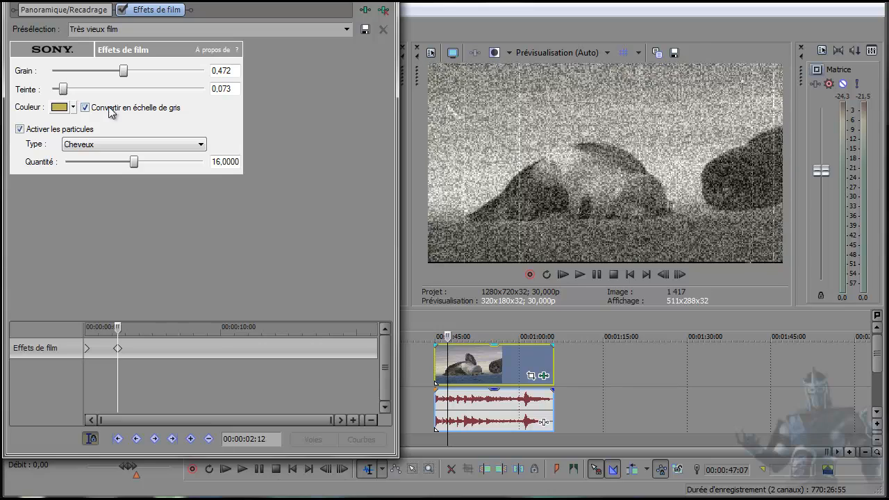
Add an Effets de film keyframe at 00:00:06:01 with Grain 0,142, Teinte 0,459, Quantité 2,27396 and the dark red colour 105, 0, 48
click(165, 393)
drag(135, 163, 75, 164)
drag(64, 91, 74, 71)
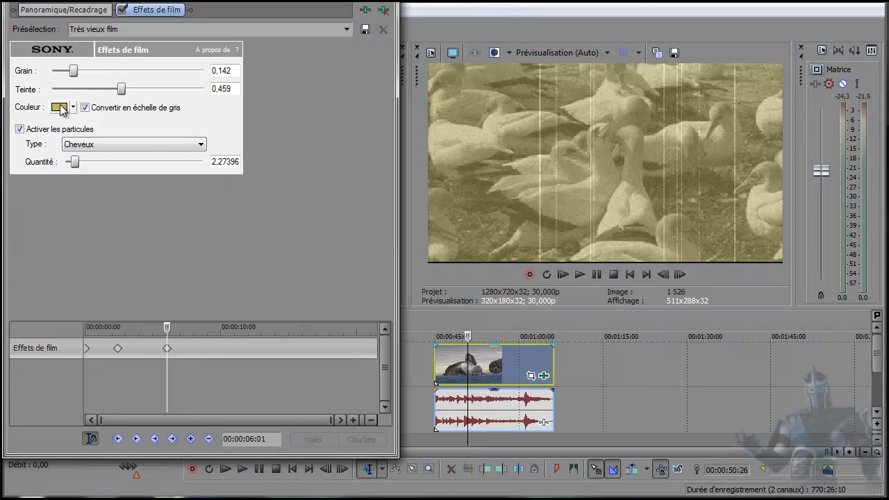
click(61, 108)
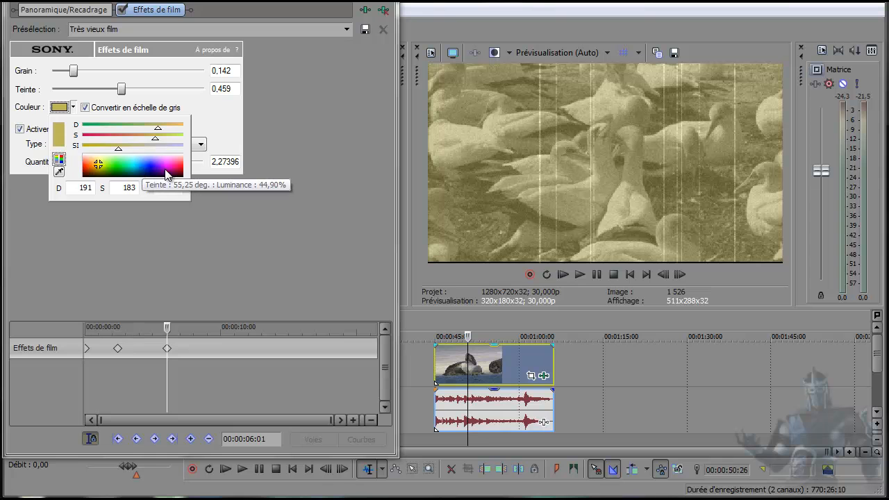
click(177, 173)
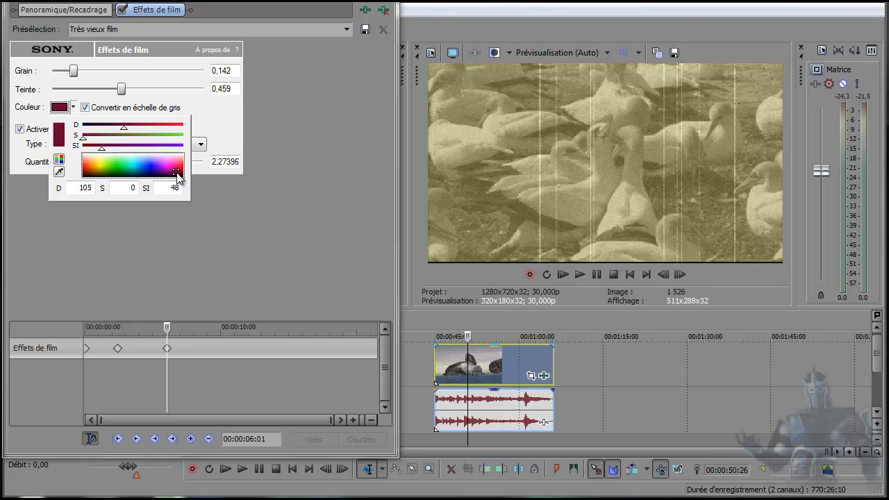
click(226, 202)
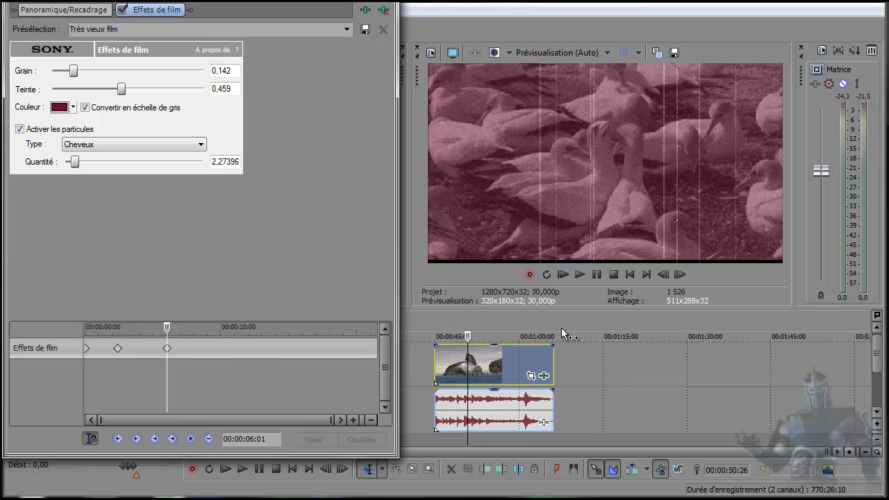
Play the third video segment from its start to review the animated film effect, and close the effect settings
click(628, 275)
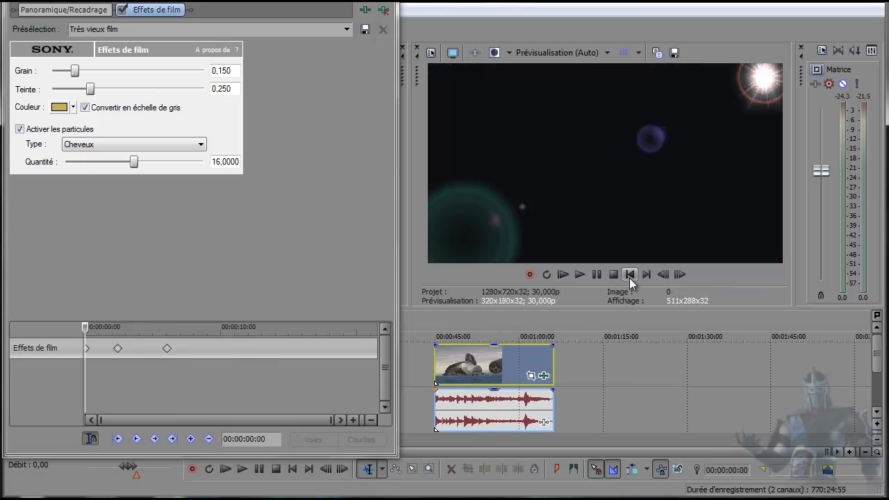
click(436, 444)
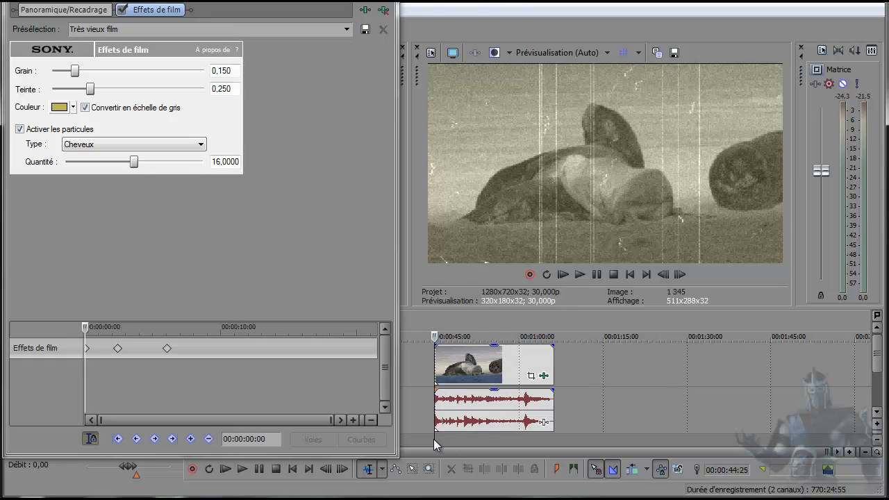
click(580, 274)
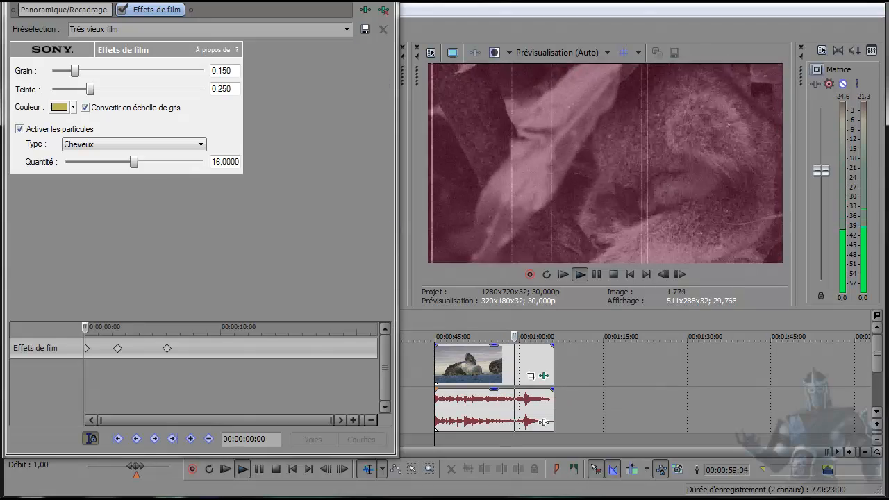
click(383, 2)
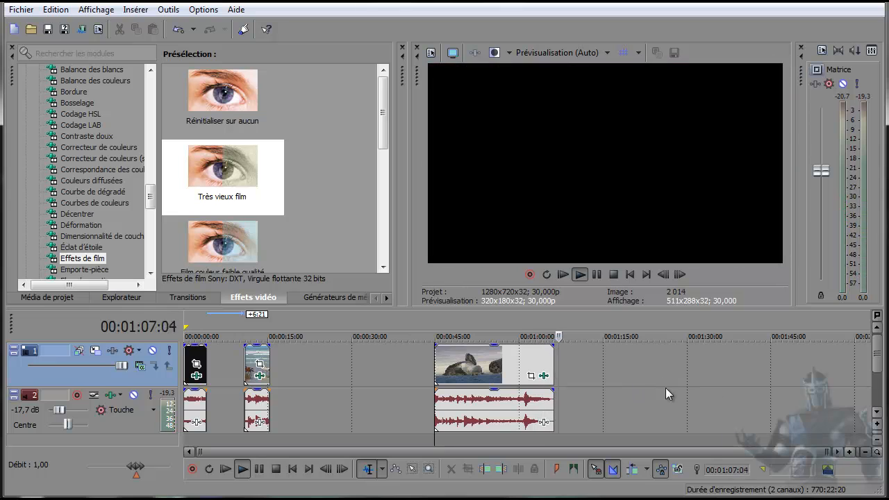
drag(152, 198, 150, 258)
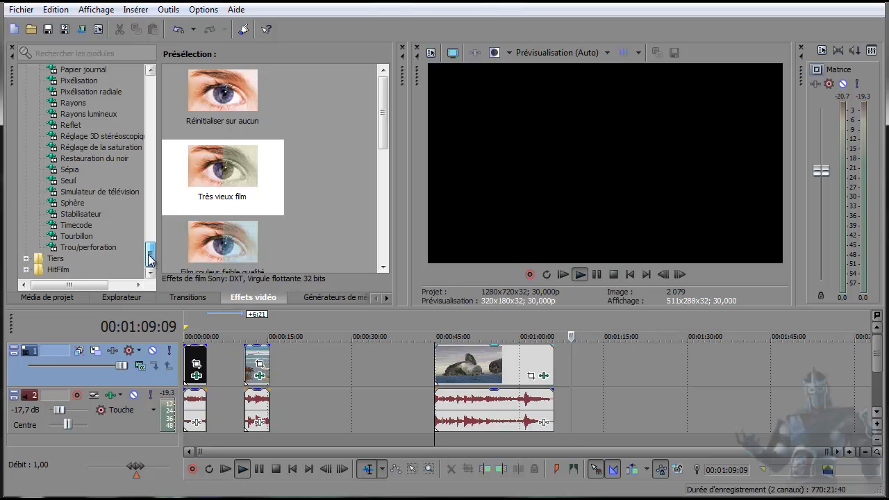
drag(147, 255, 147, 89)
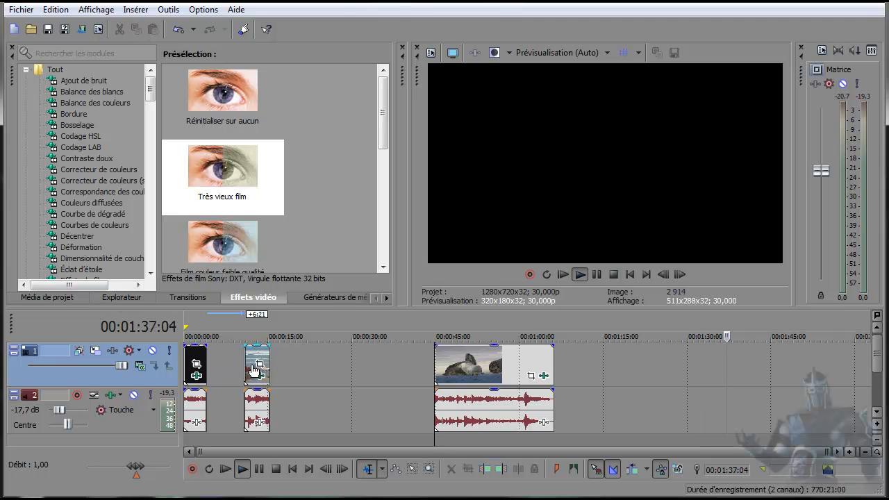
right_click(260, 361)
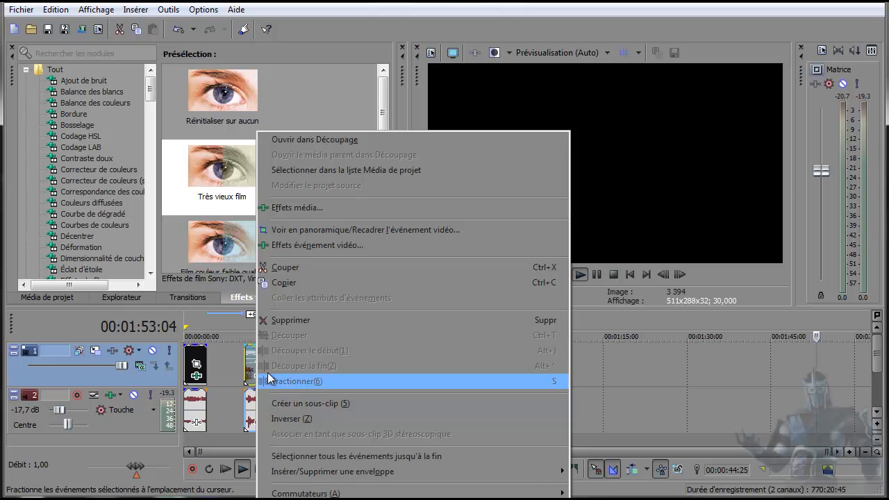
right_click(198, 360)
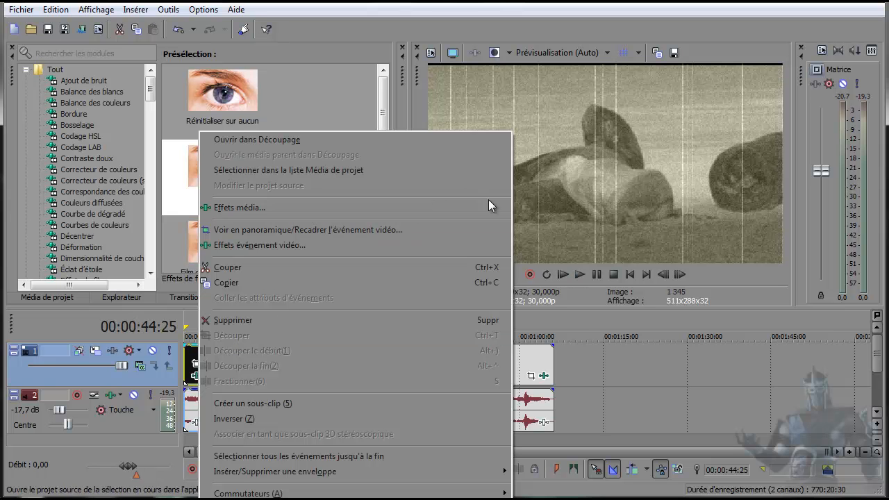
Insert a new video track and add a Titres & Texte media event to it at 00:01:12:16
click(589, 373)
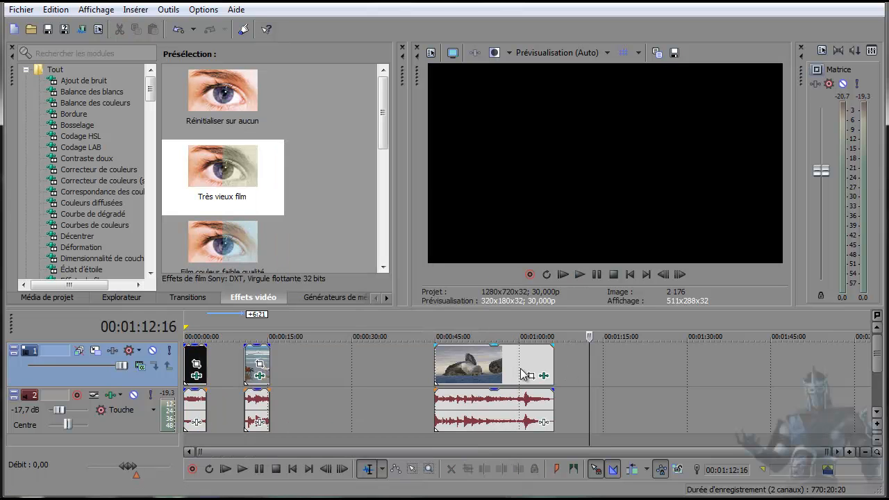
right_click(223, 444)
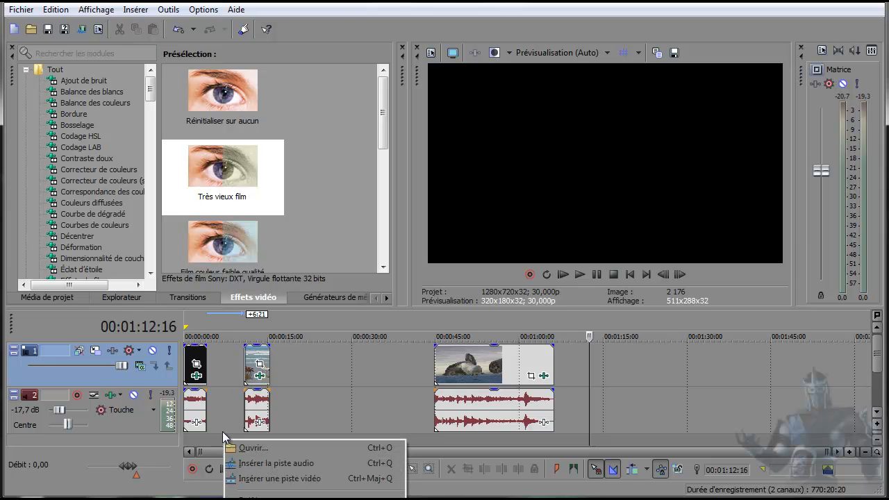
click(278, 479)
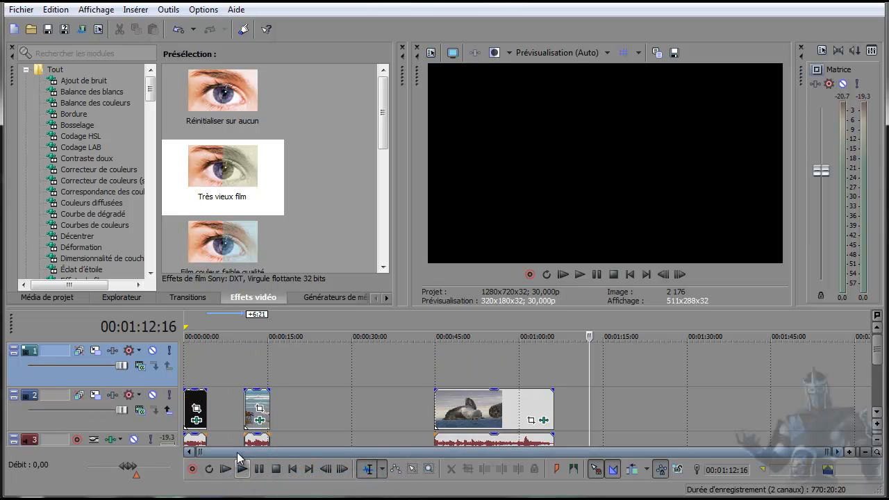
right_click(195, 363)
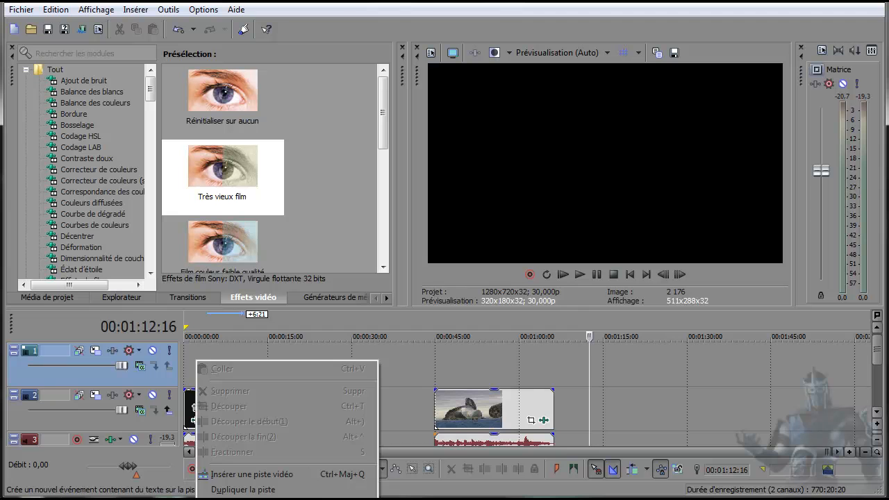
click(250, 498)
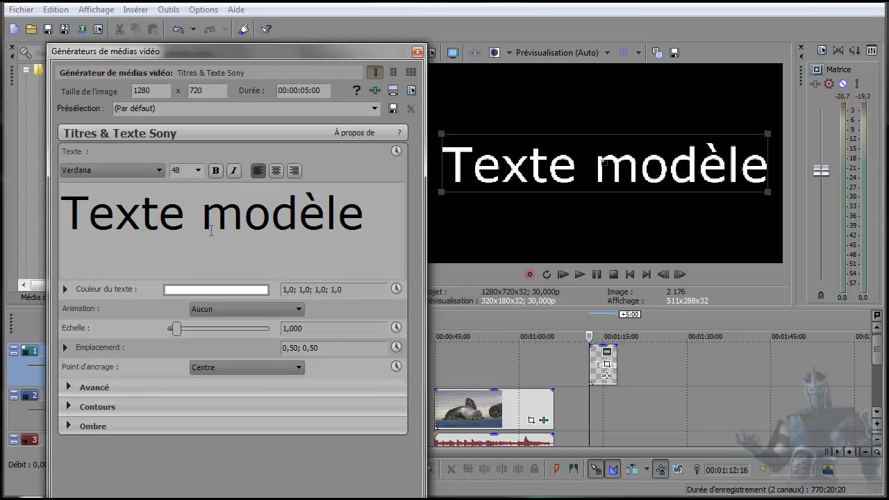
Enable animation for the title's Couleur du texte and Echelle properties, and close the media generator
drag(321, 57, 302, 14)
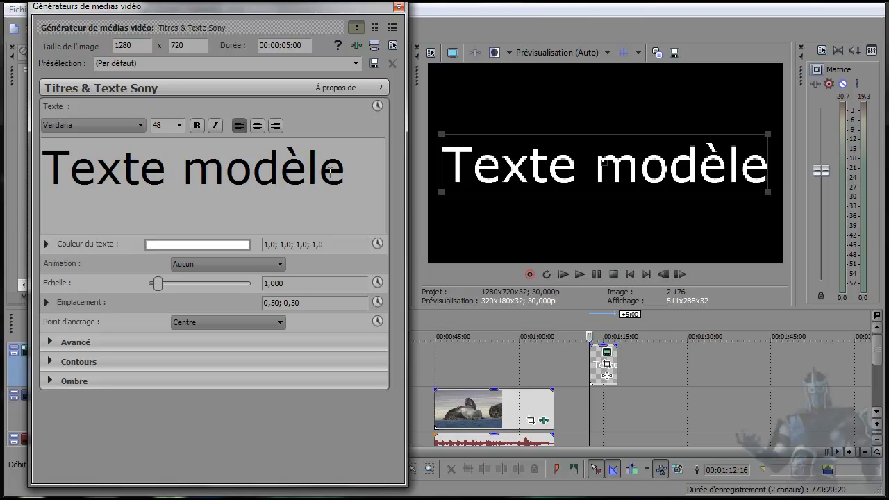
drag(346, 177, 111, 175)
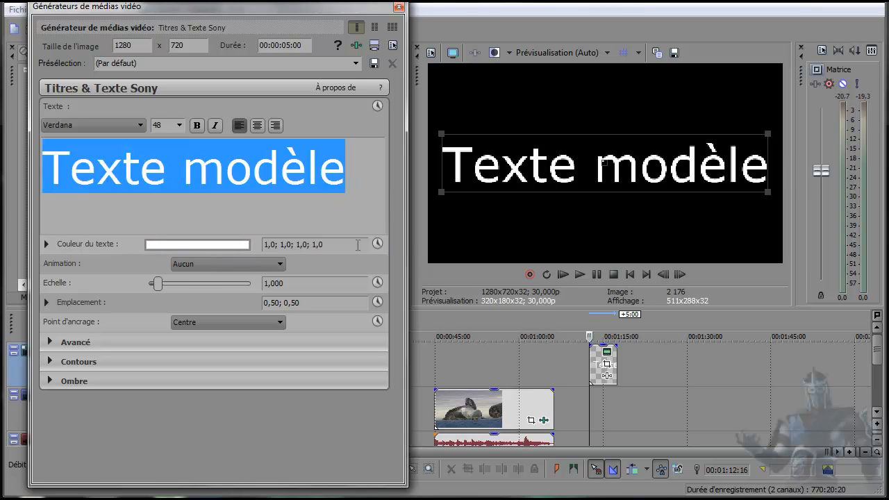
click(377, 243)
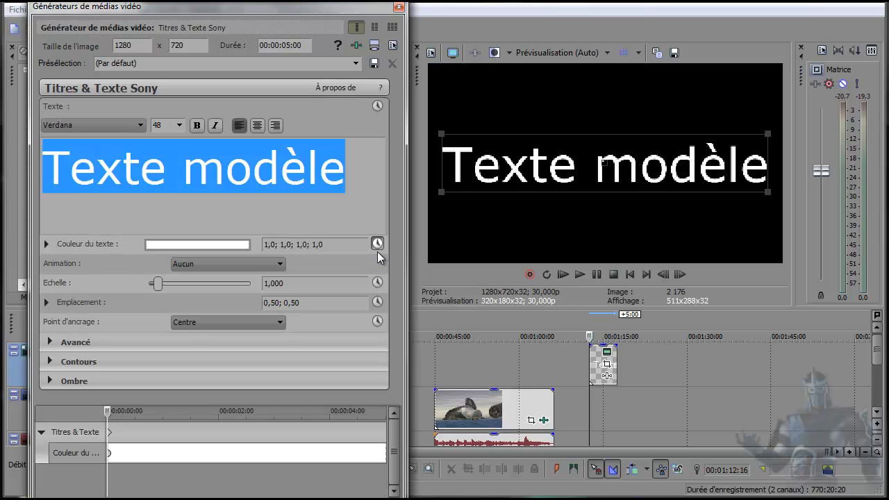
click(377, 282)
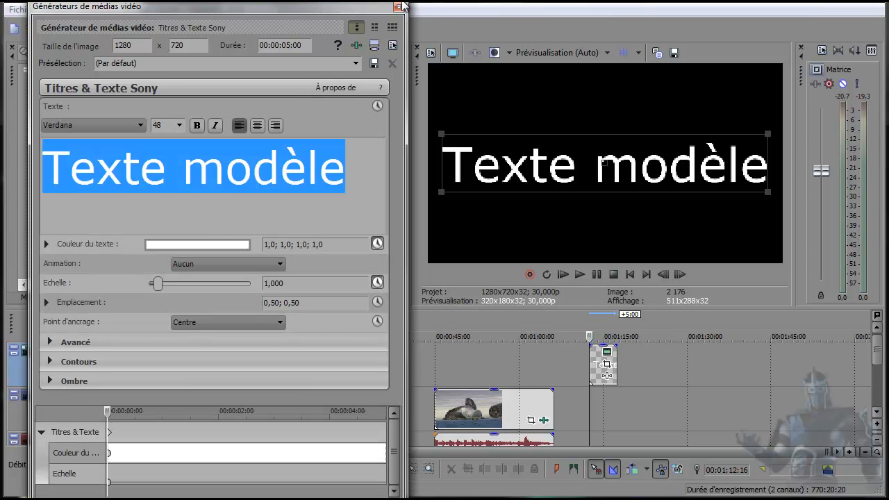
click(399, 7)
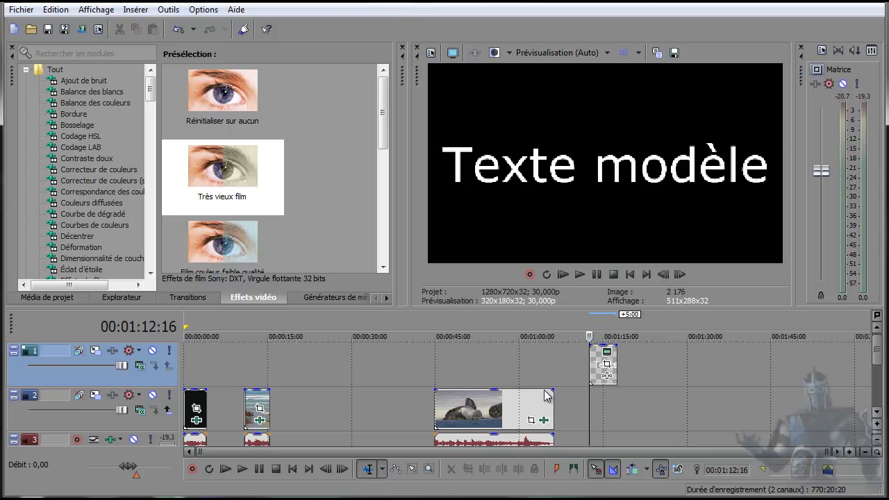